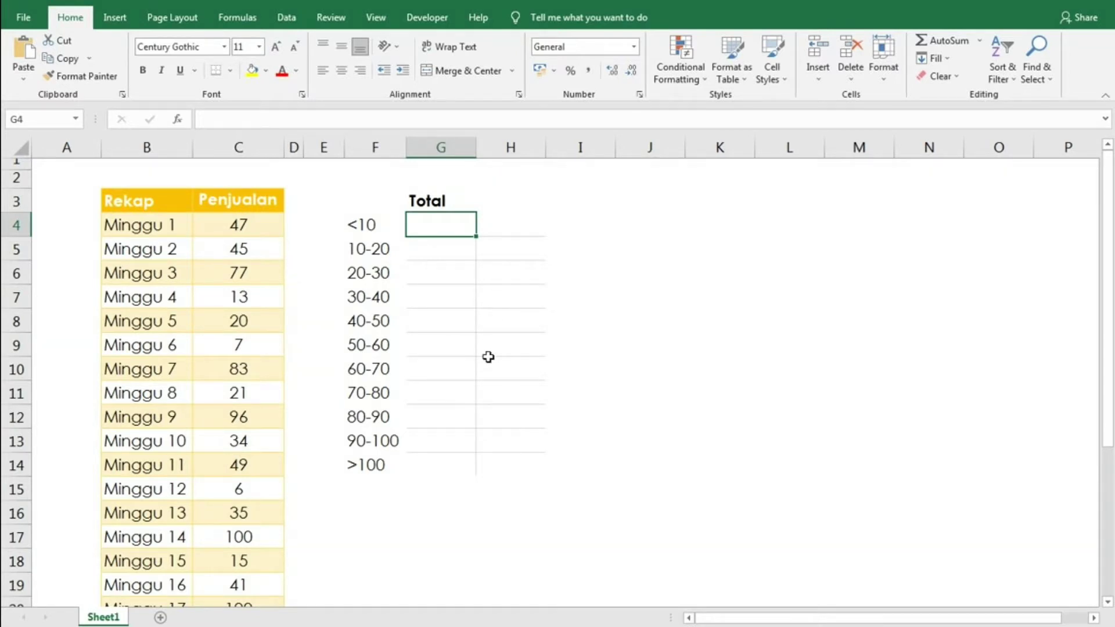
# Step: Enter the formula =SUMIF(C:C;"<10") in G4 to total the sales values below 10
pyautogui.write('=sum')
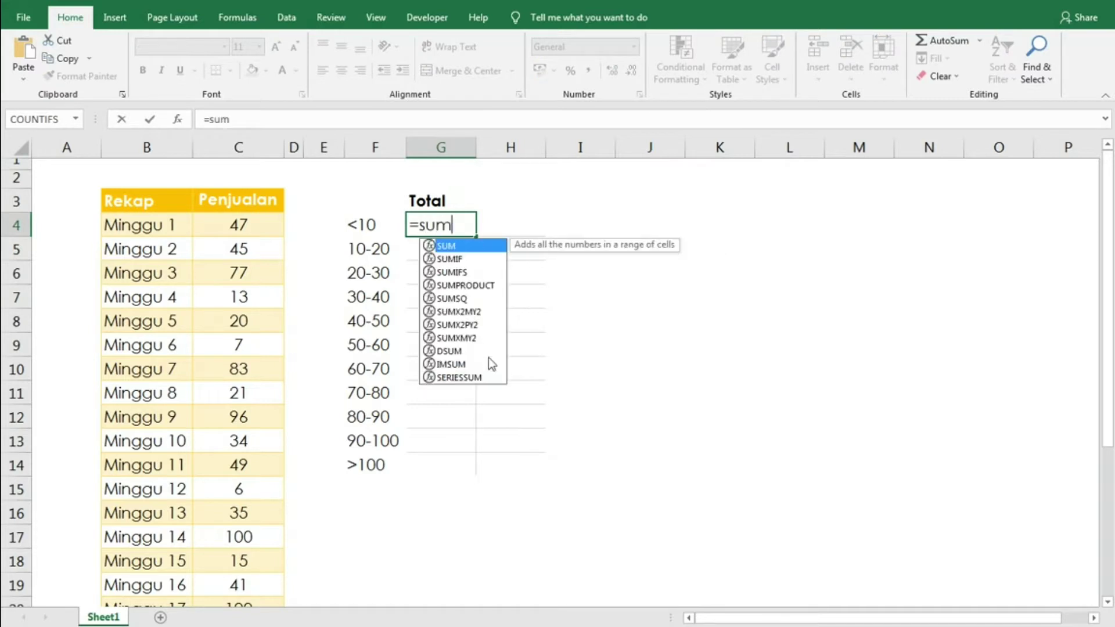
pyautogui.press('Down')
pyautogui.press('Tab')
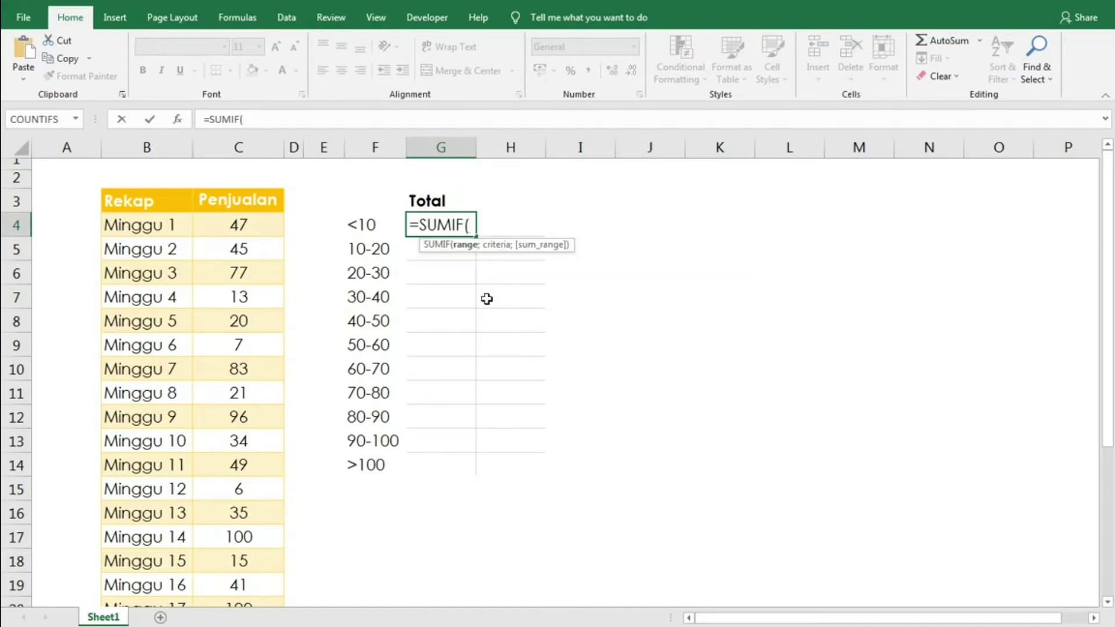
pyautogui.click(238, 145)
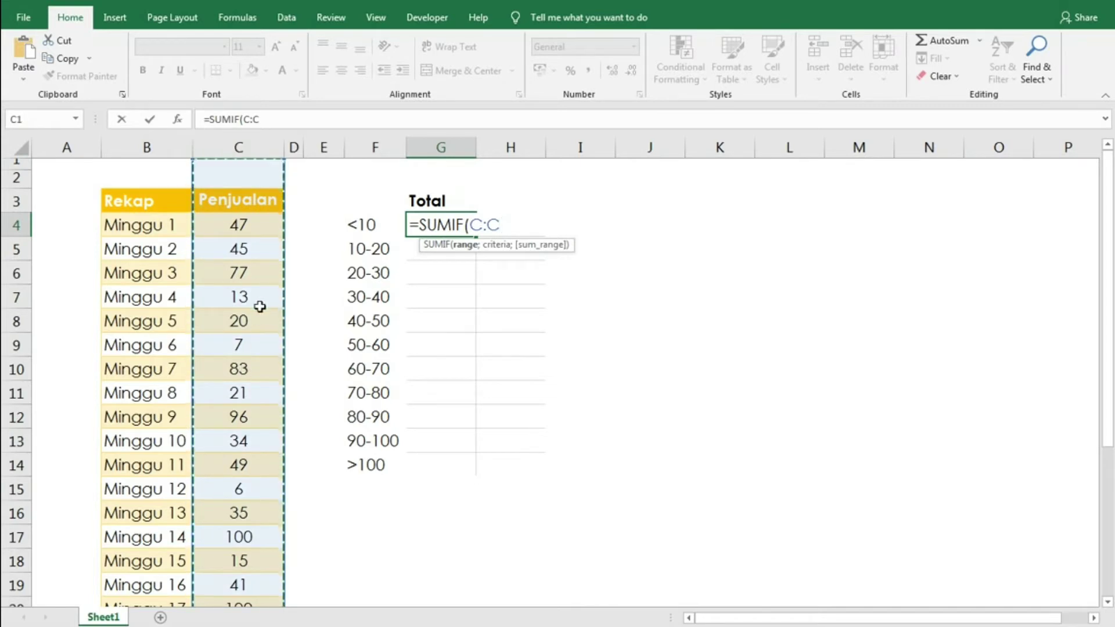
pyautogui.write(';')
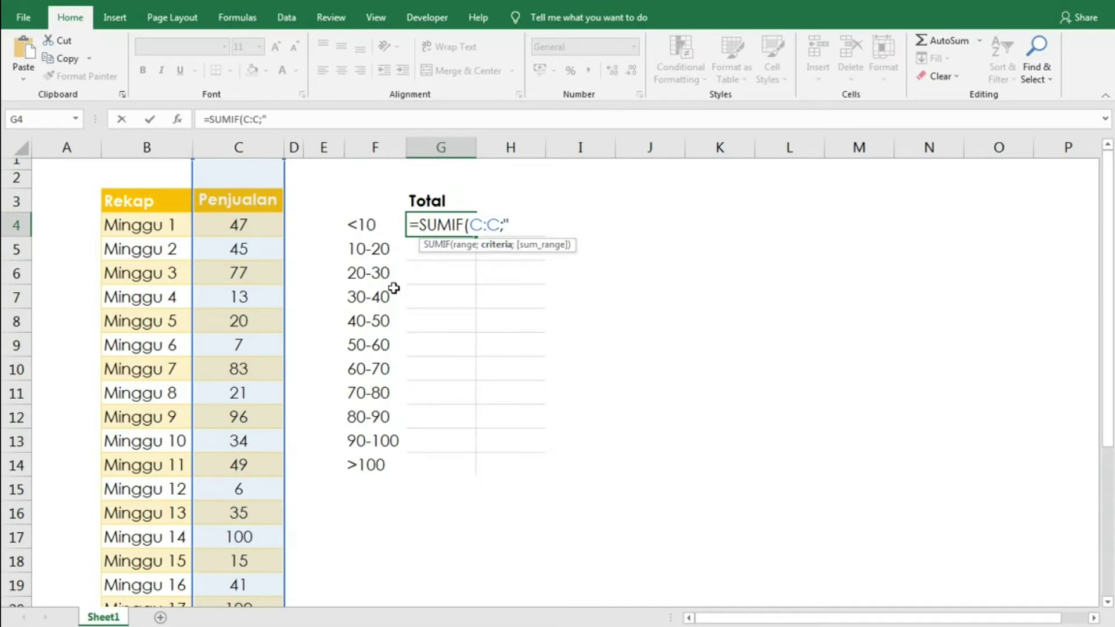
pyautogui.write('"<10")')
pyautogui.press('Return')
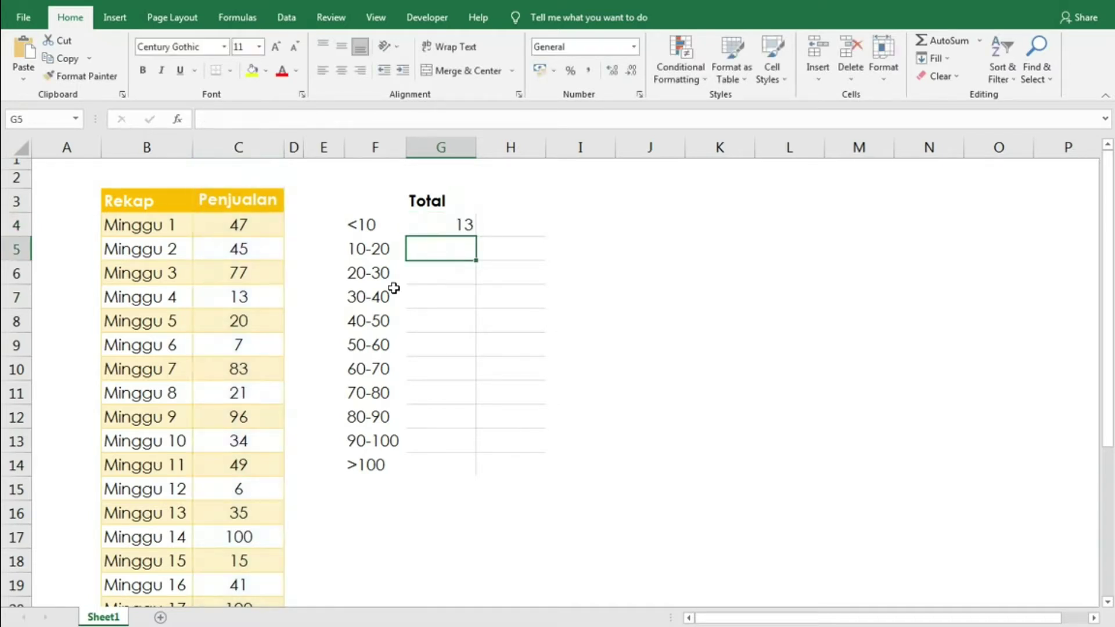
# Step: Highlight the Penjualan values in C4:C27 that are less than 10 with Light Red Fill with Dark Red Text
pyautogui.click(439, 220)
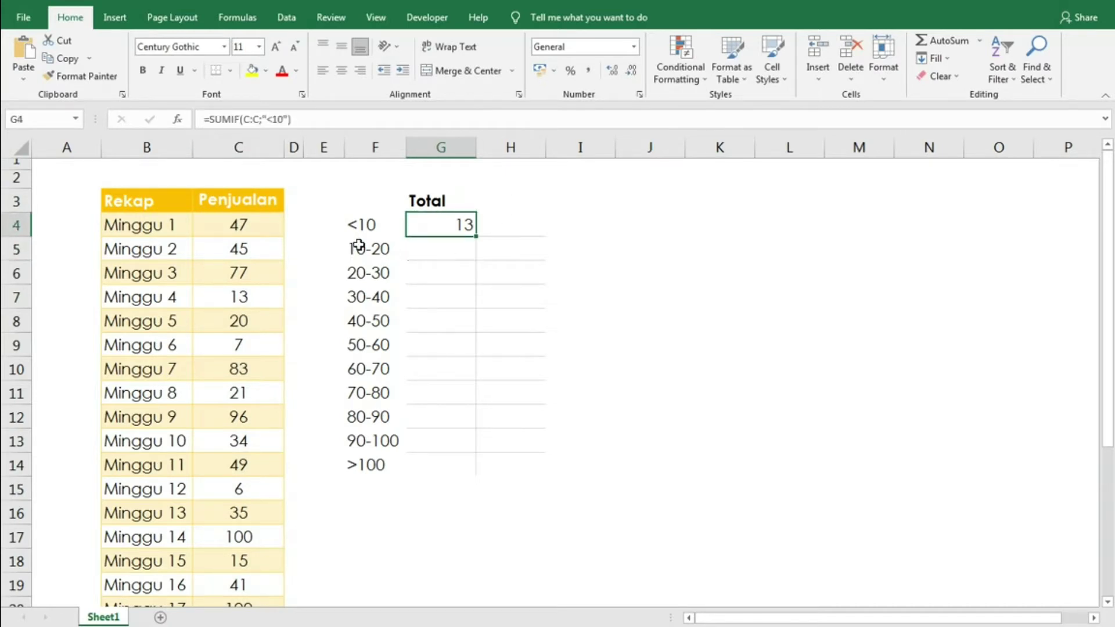
pyautogui.click(241, 223)
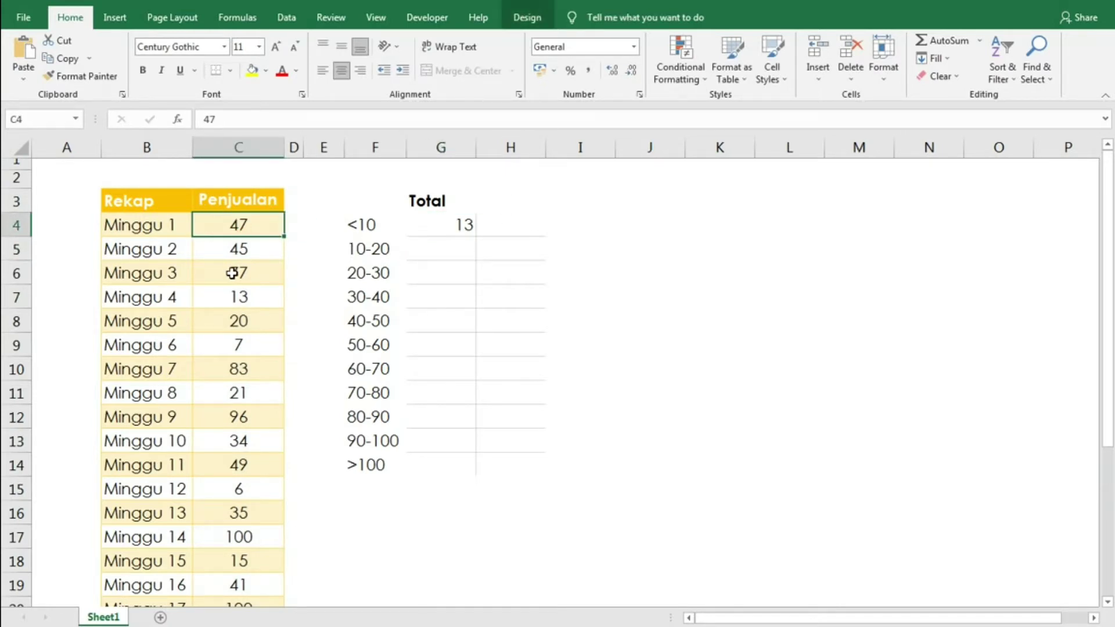
pyautogui.hotkey('ctrl', 'shift', 'Down')
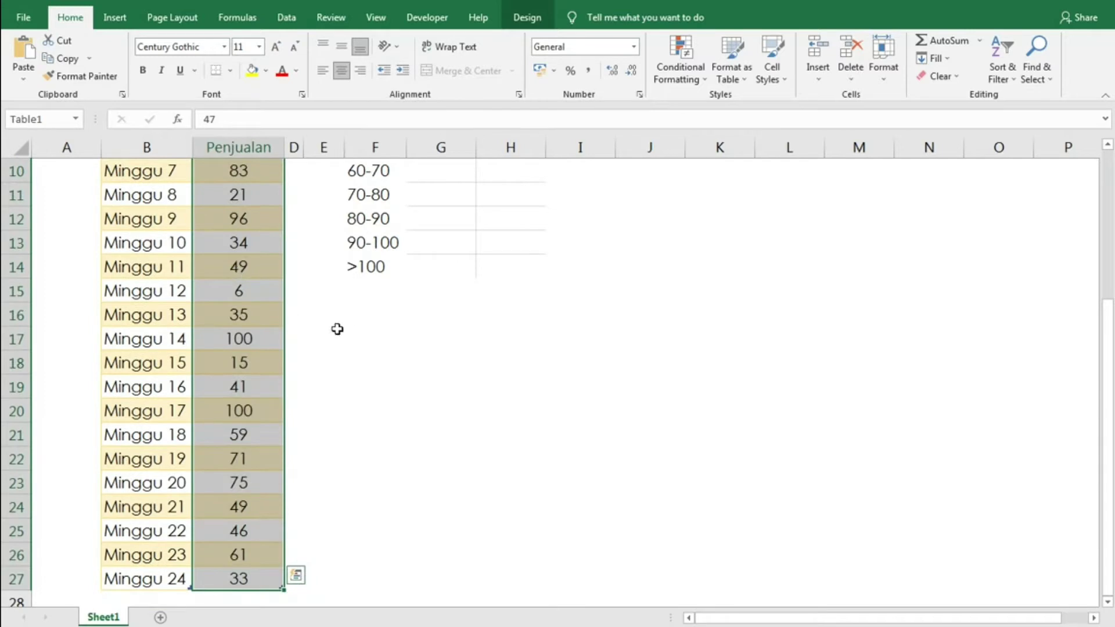
pyautogui.scroll(3, 343, 329)
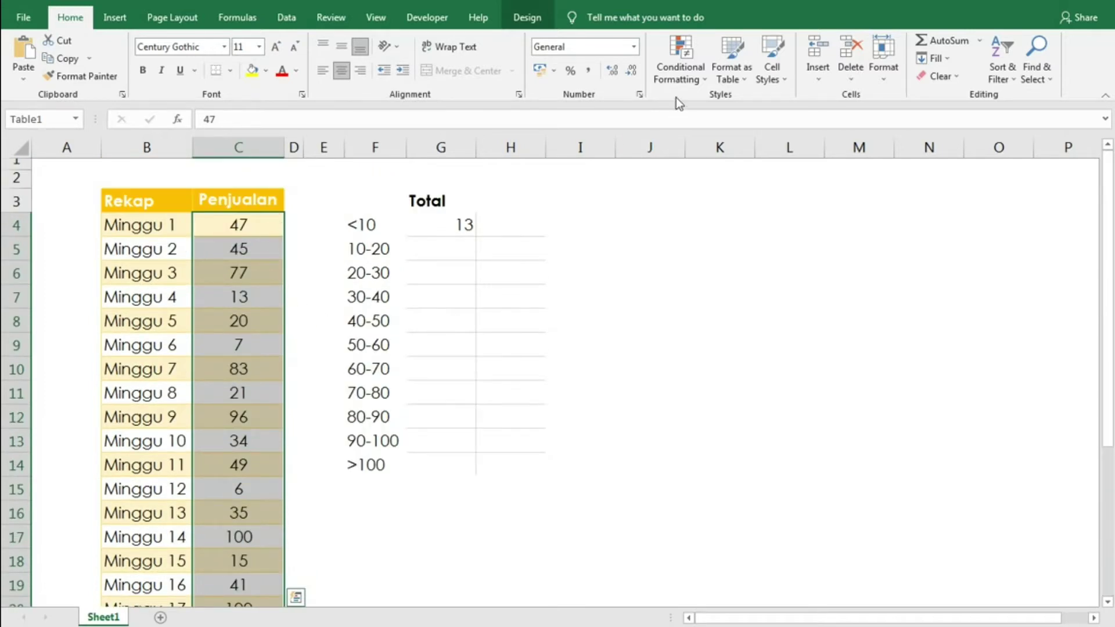
pyautogui.click(697, 77)
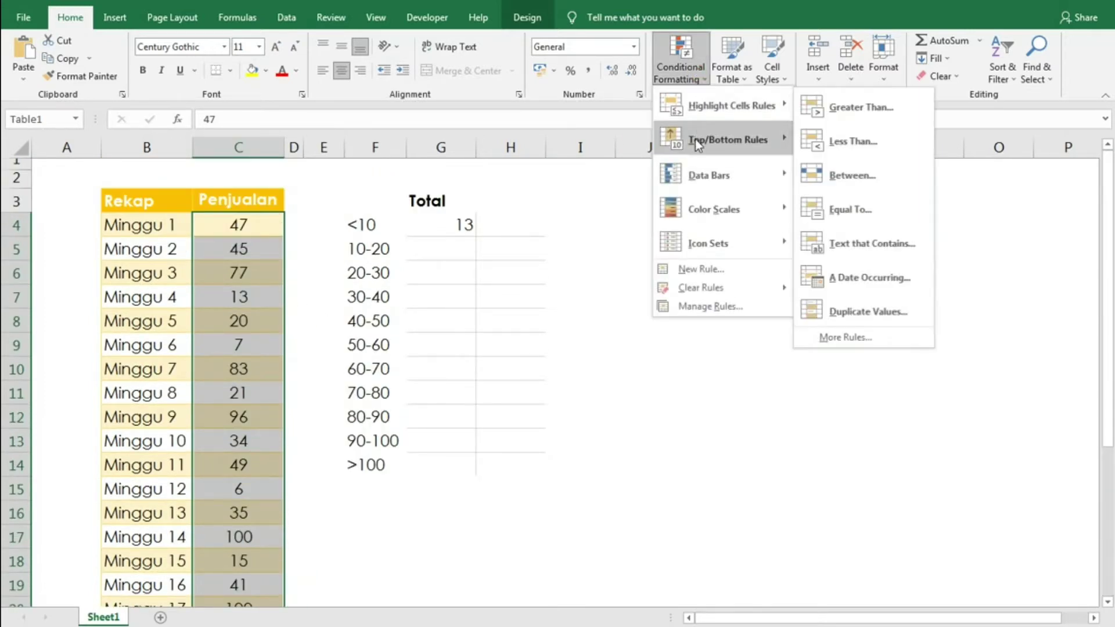
pyautogui.moveTo(738, 112)
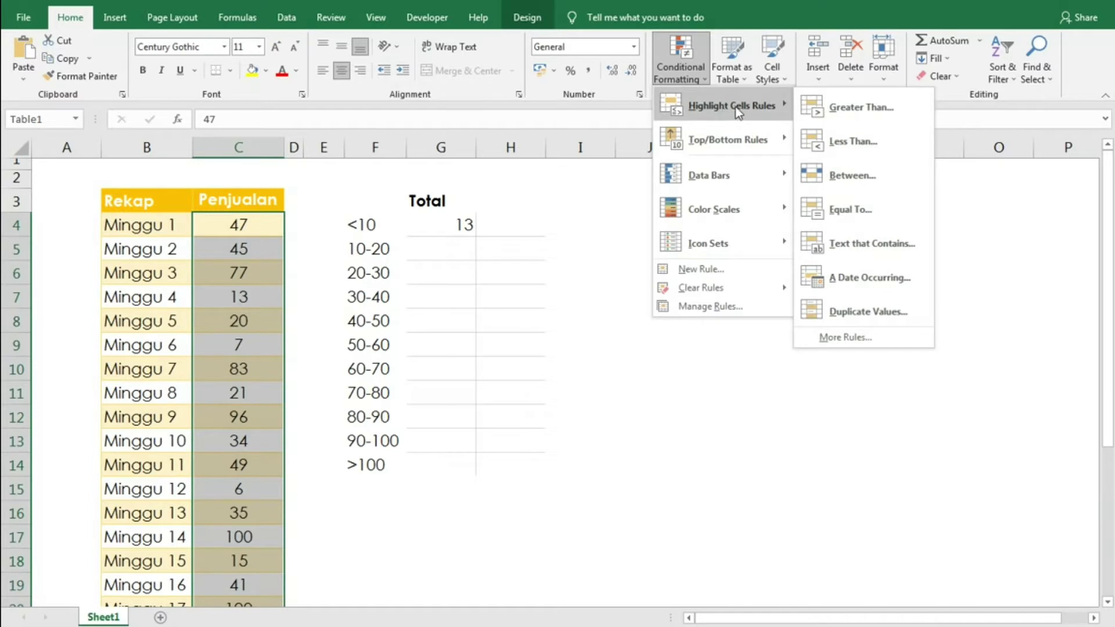
pyautogui.click(875, 142)
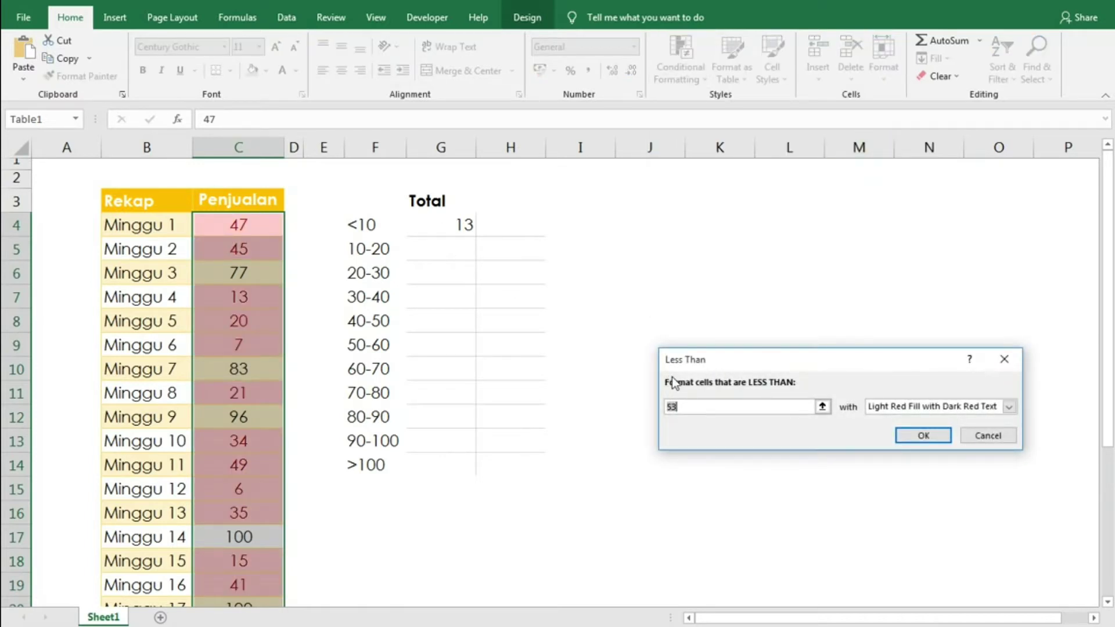
pyautogui.write('10')
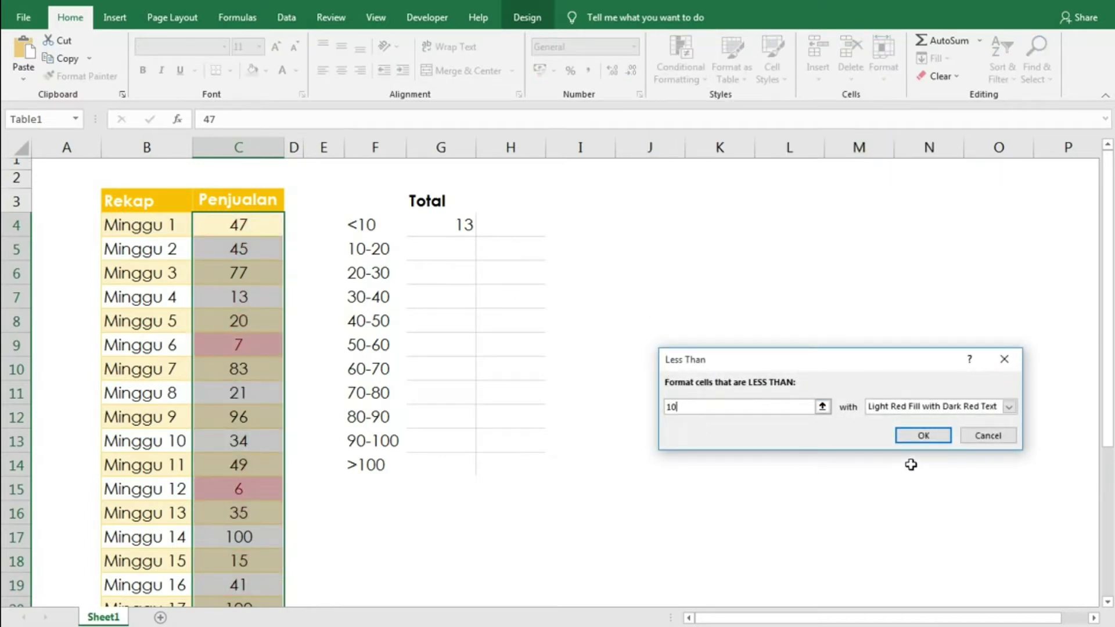
pyautogui.click(923, 436)
# Step: Check the highlighted cells throughout the Penjualan column against the <10 total in G4
pyautogui.click(240, 345)
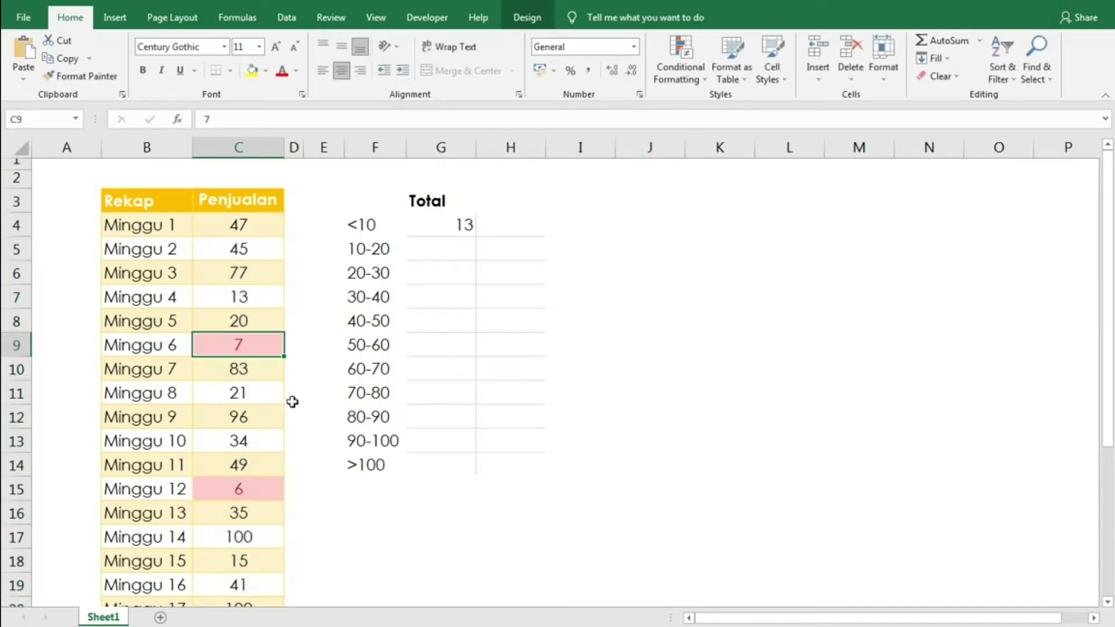
pyautogui.click(219, 488)
pyautogui.click(242, 355)
pyautogui.scroll(-4, 241, 418)
pyautogui.scroll(1, 239, 465)
pyautogui.scroll(3, 239, 472)
pyautogui.click(428, 224)
# Step: Start a SUMIFS formula in G5 for the 10-20 range, with column C as the sum range
pyautogui.click(371, 248)
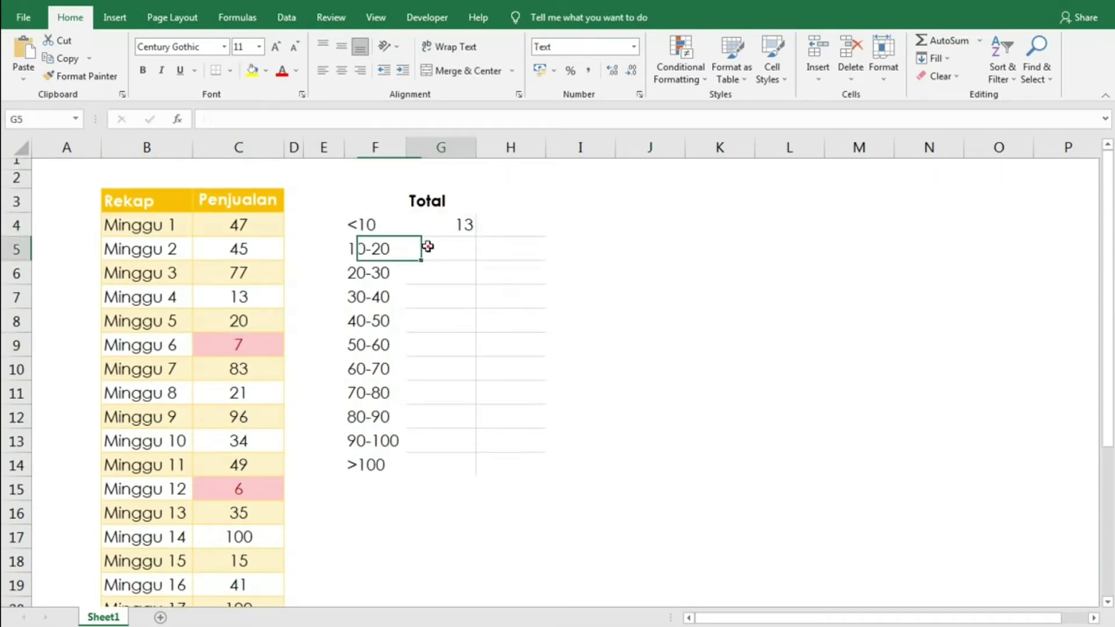
pyautogui.click(428, 244)
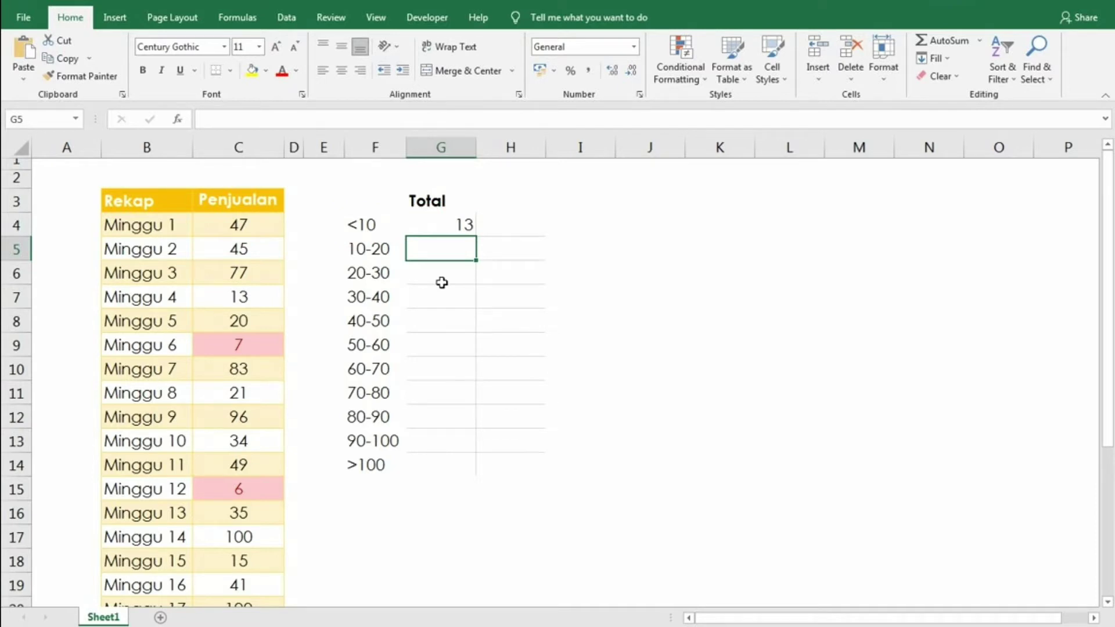
pyautogui.click(371, 246)
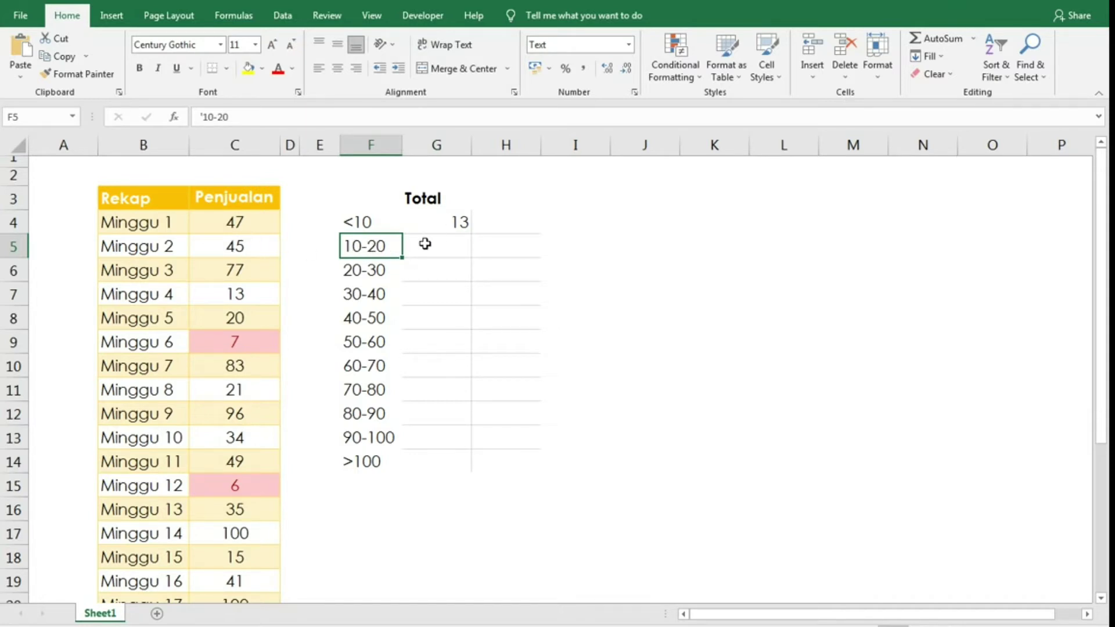
pyautogui.click(427, 244)
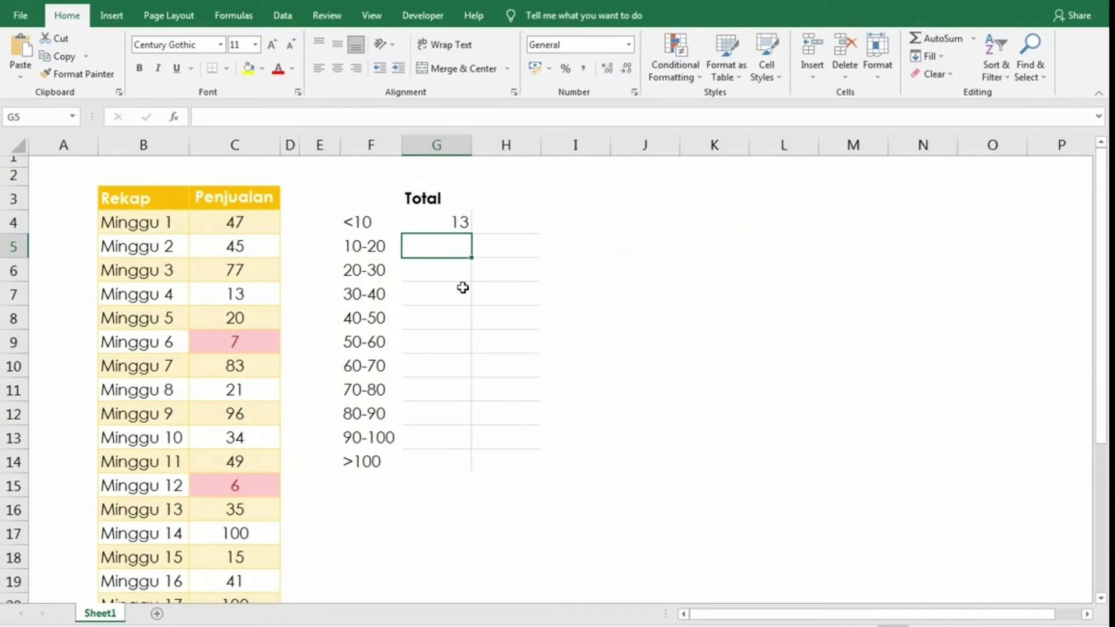
pyautogui.write('=')
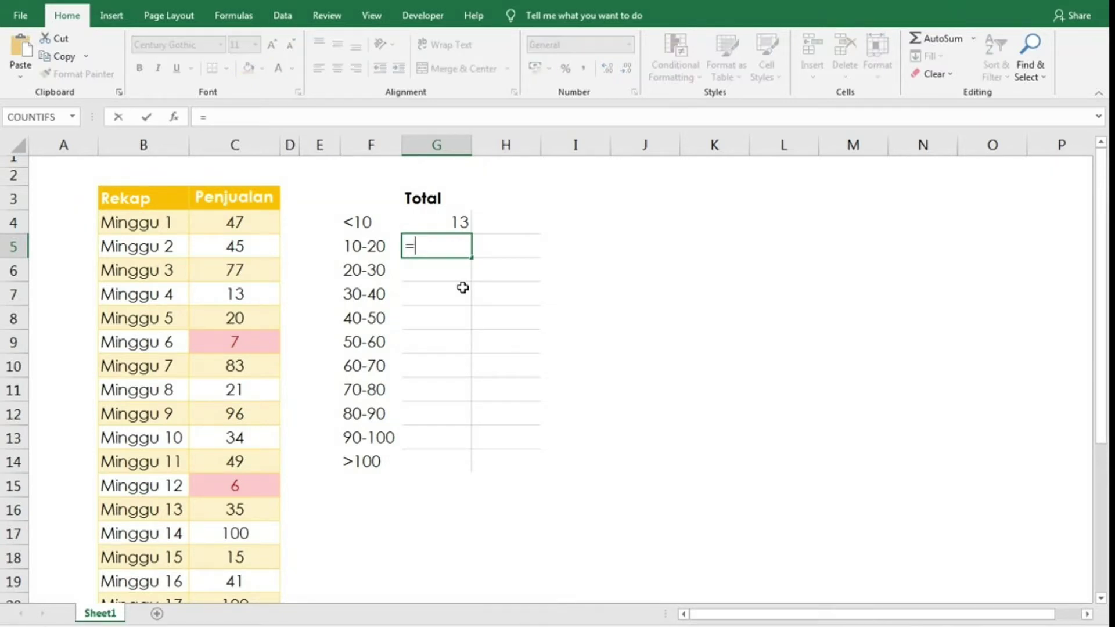
pyautogui.write('sum')
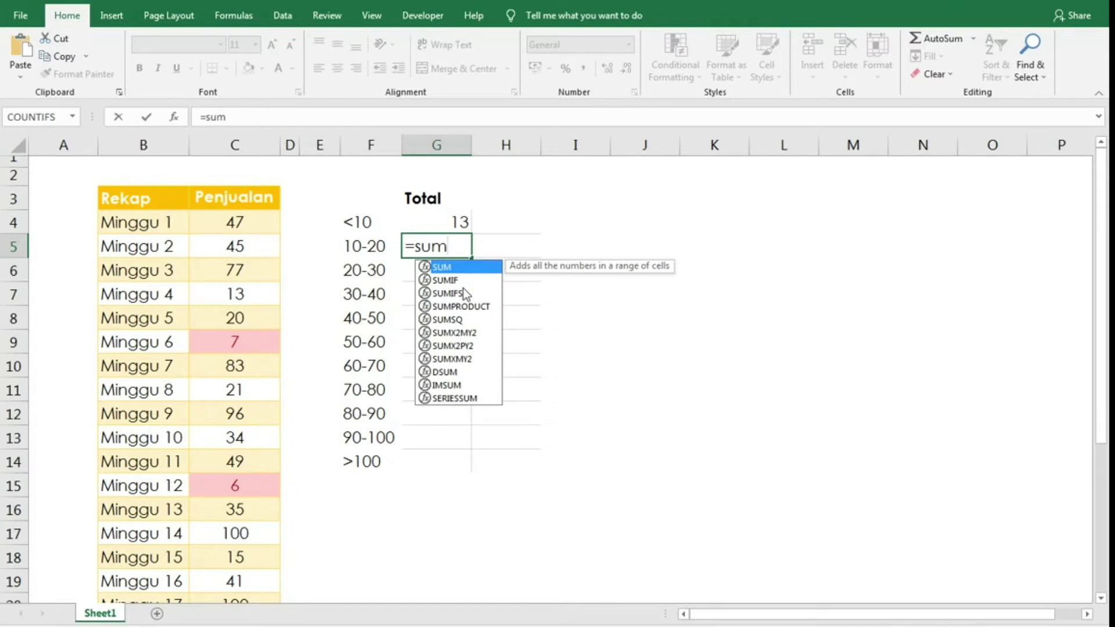
pyautogui.doubleClick(464, 293)
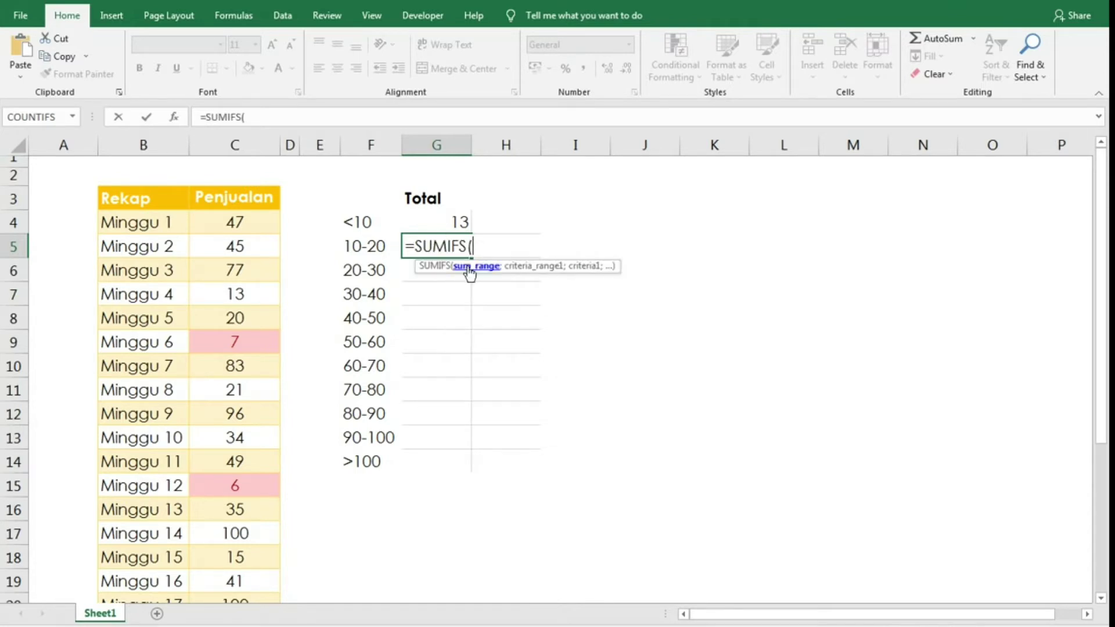
pyautogui.click(241, 146)
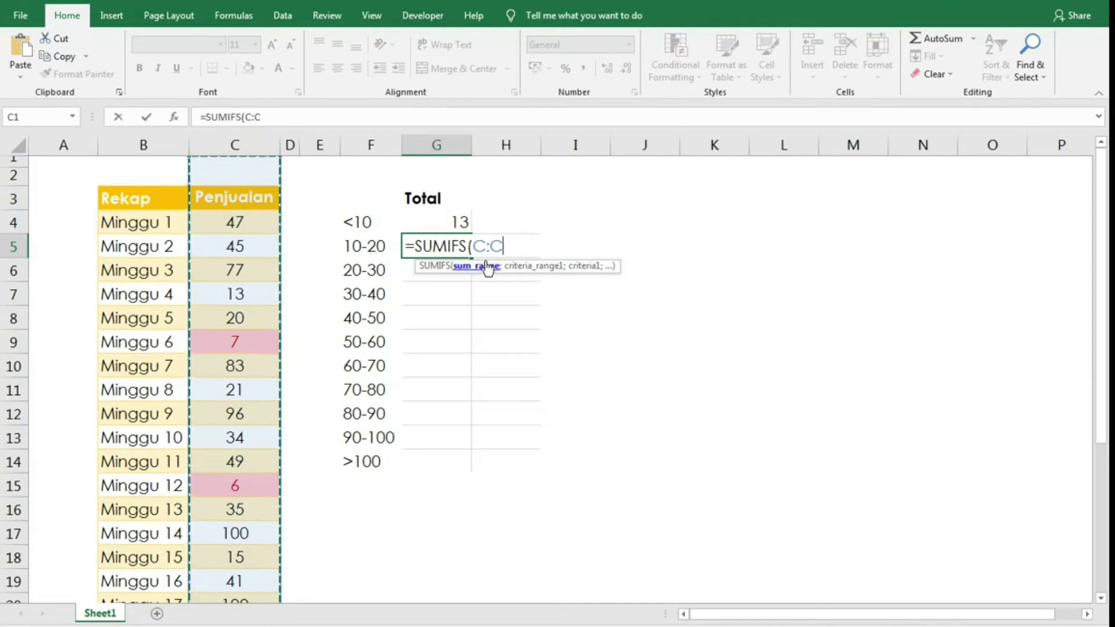
# Step: Add column C as the first criteria range of the SUMIFS formula, with the criterion ">=10"
pyautogui.write(';')
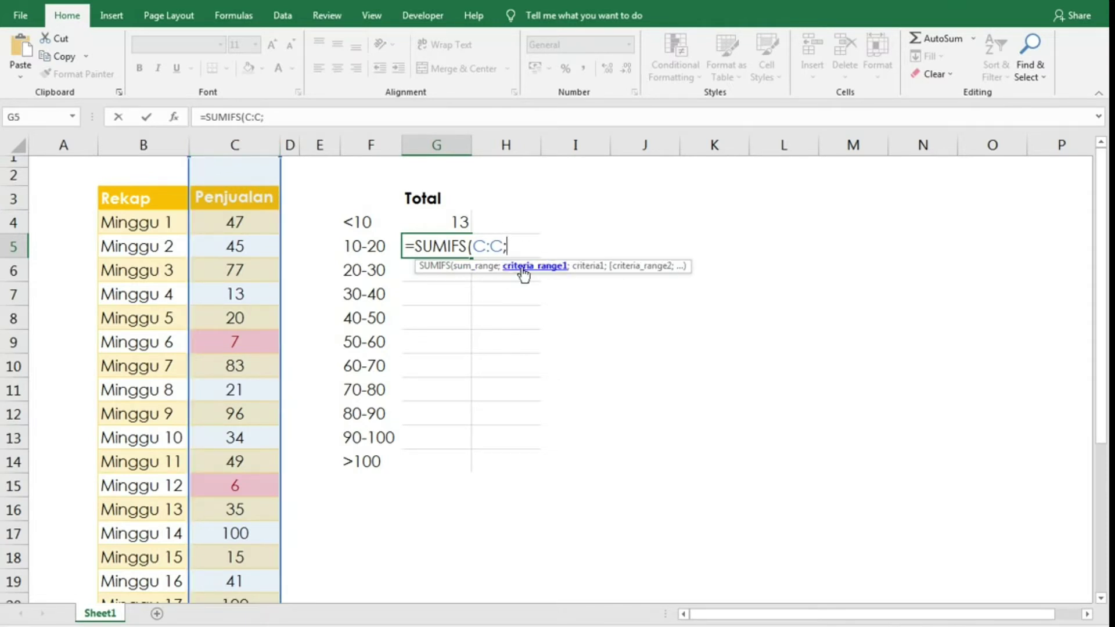
pyautogui.click(230, 139)
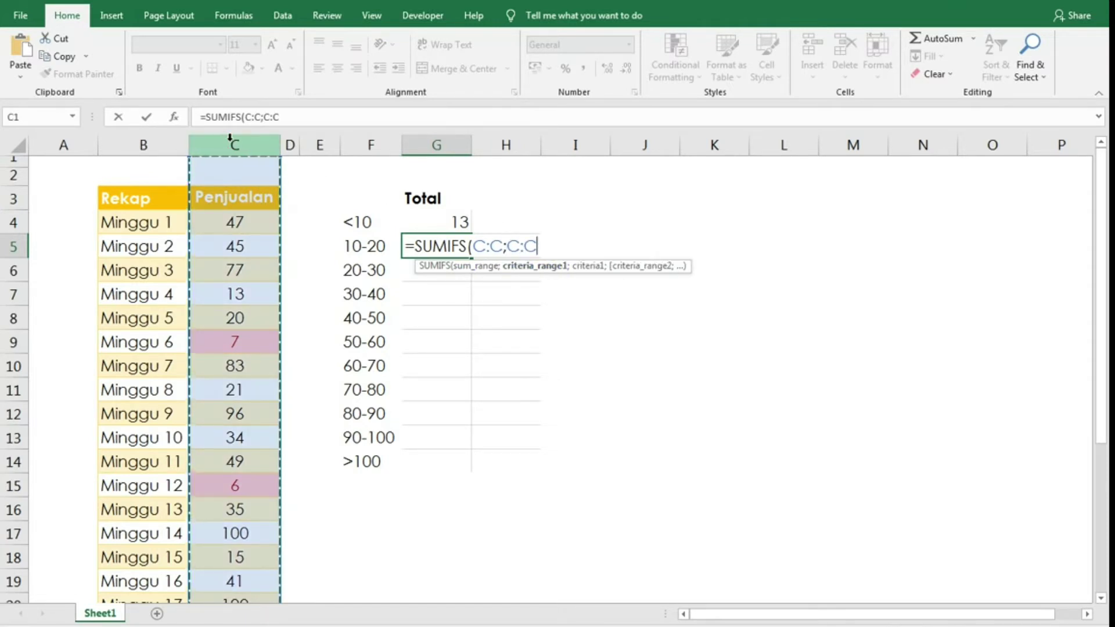
pyautogui.write(';">')
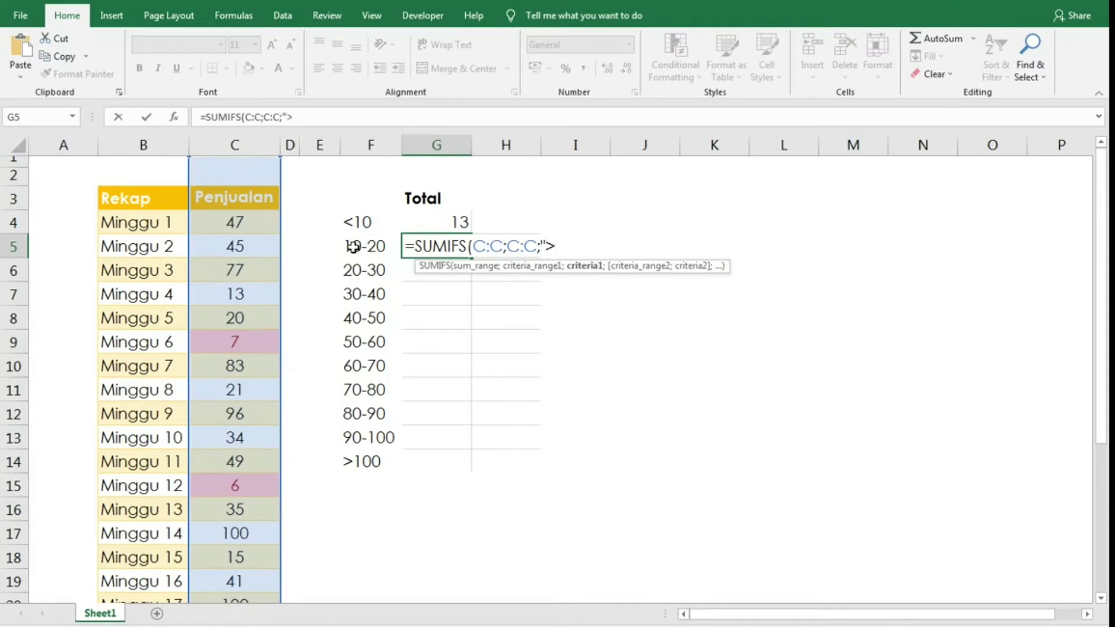
pyautogui.write('+')
pyautogui.press('BackSpace')
pyautogui.write('=10";')
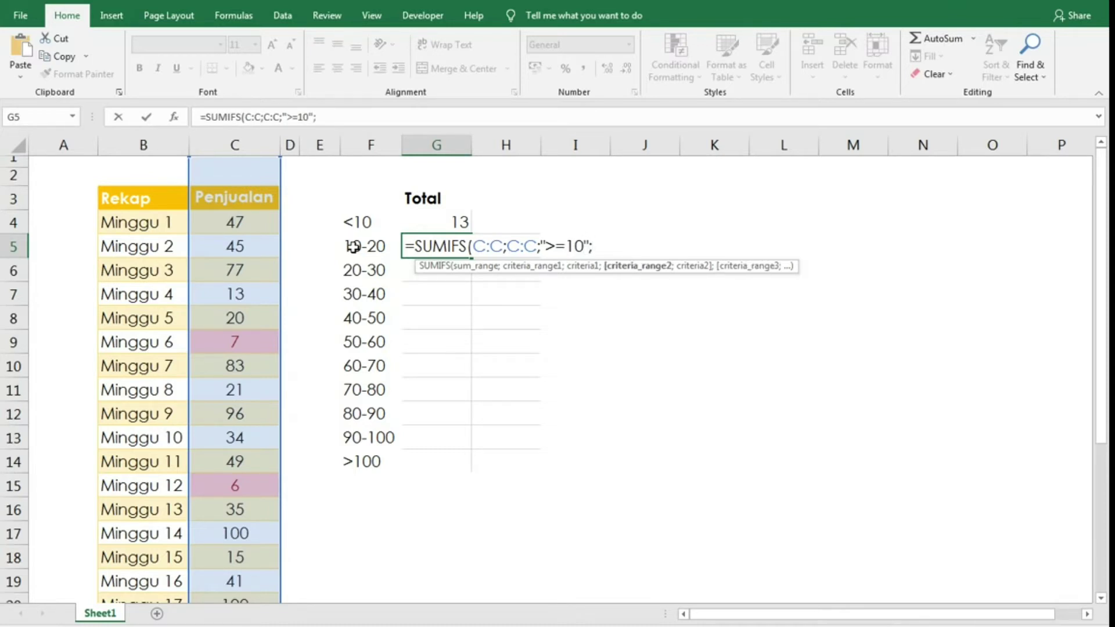
# Step: Complete the G5 formula with column C as the second criteria range and the criterion "<20"
pyautogui.click(233, 145)
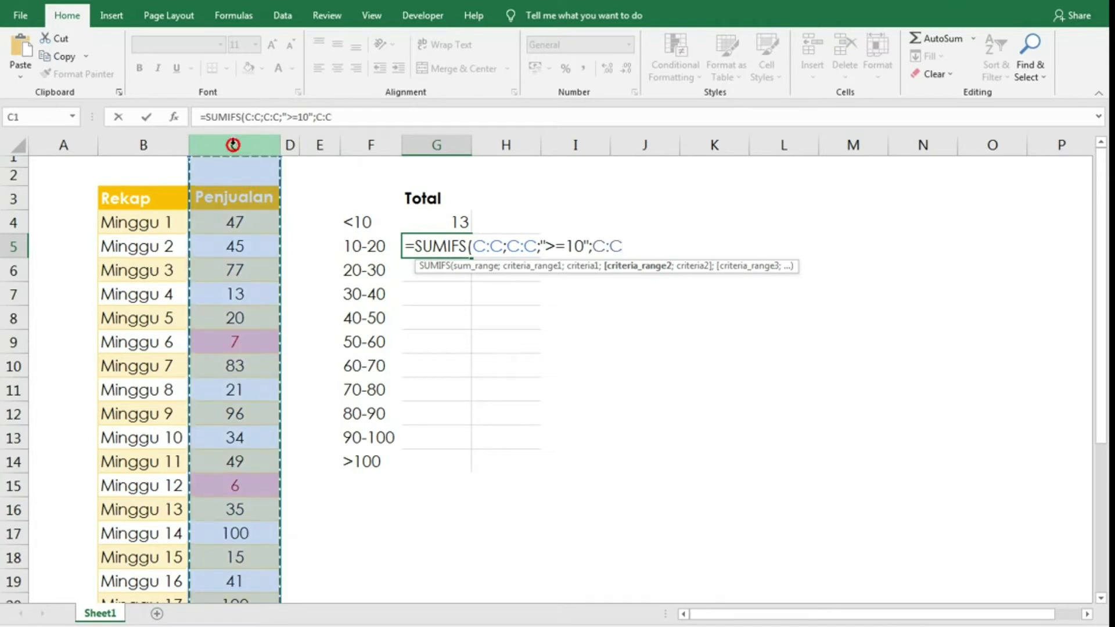
pyautogui.write(';')
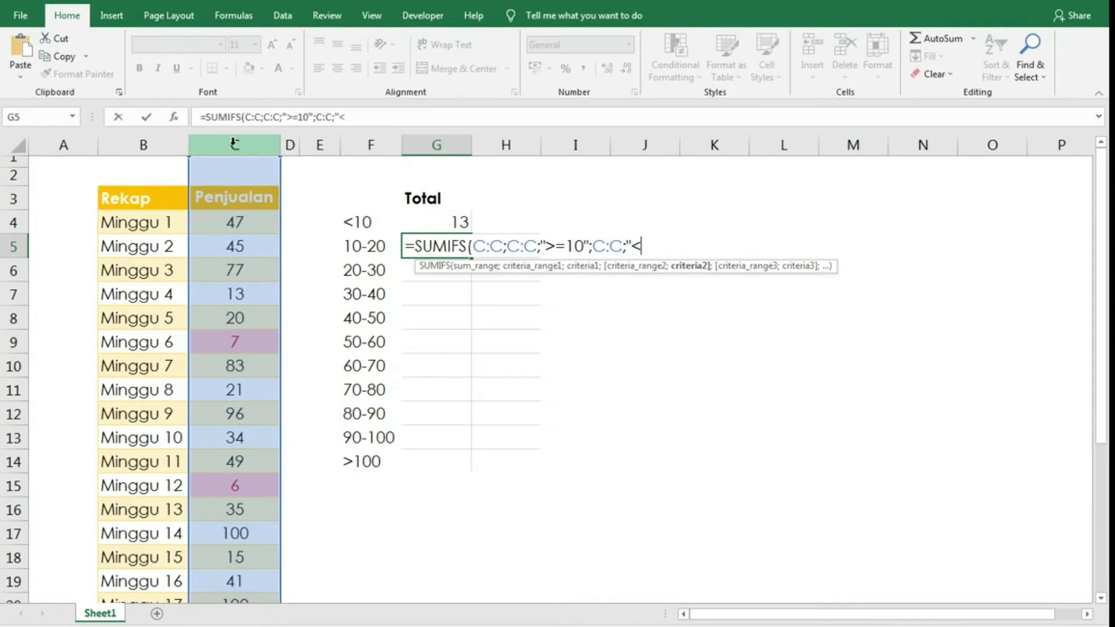
pyautogui.write('"<')
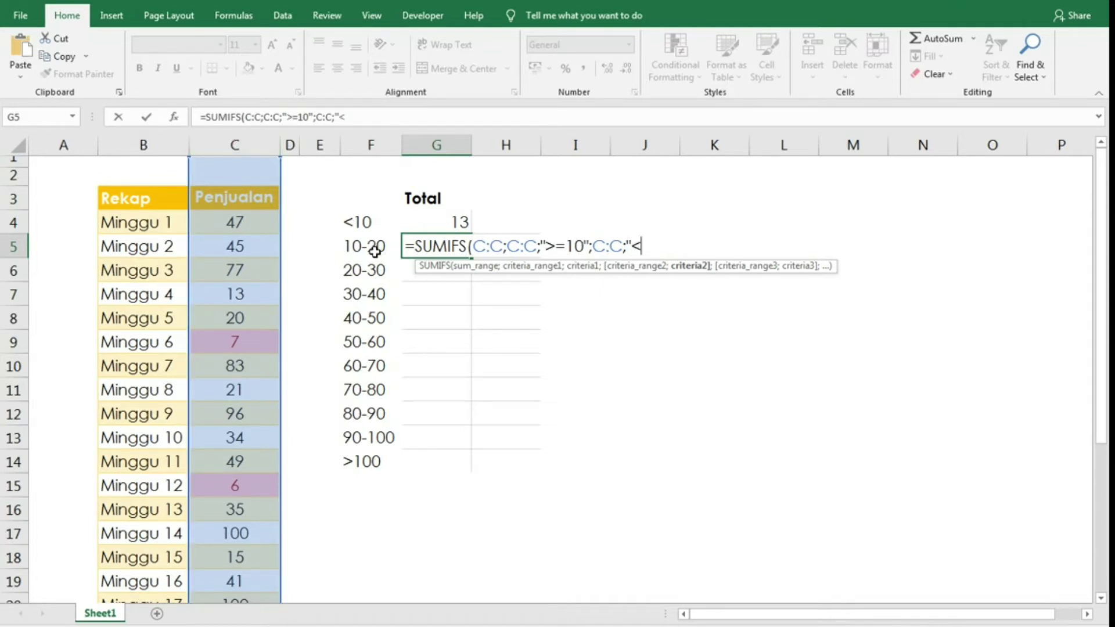
pyautogui.write('20")')
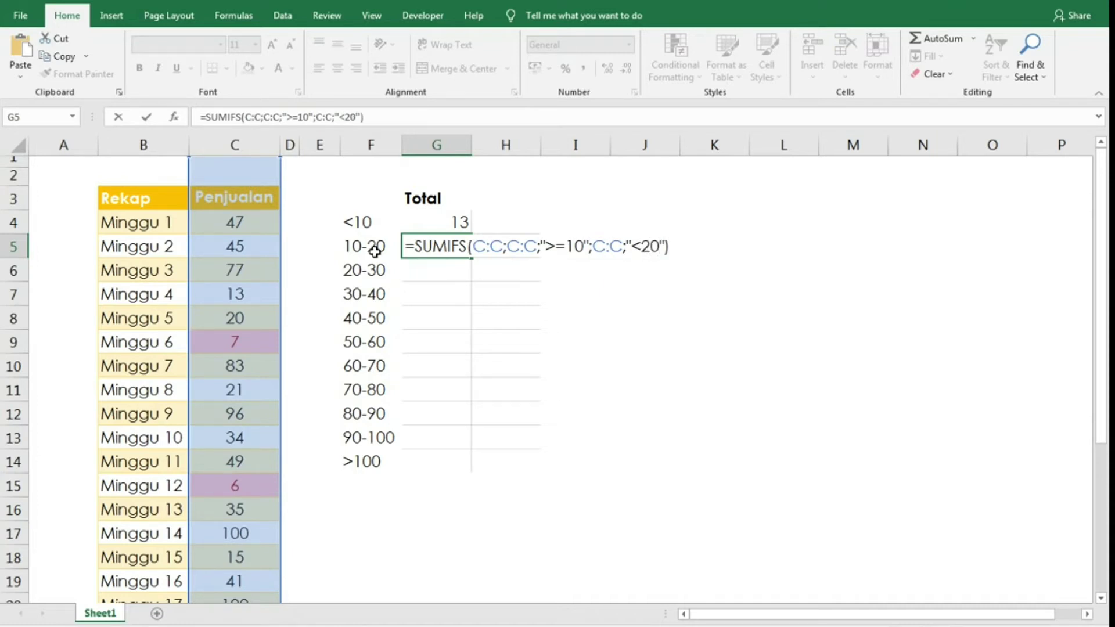
pyautogui.press('Return')
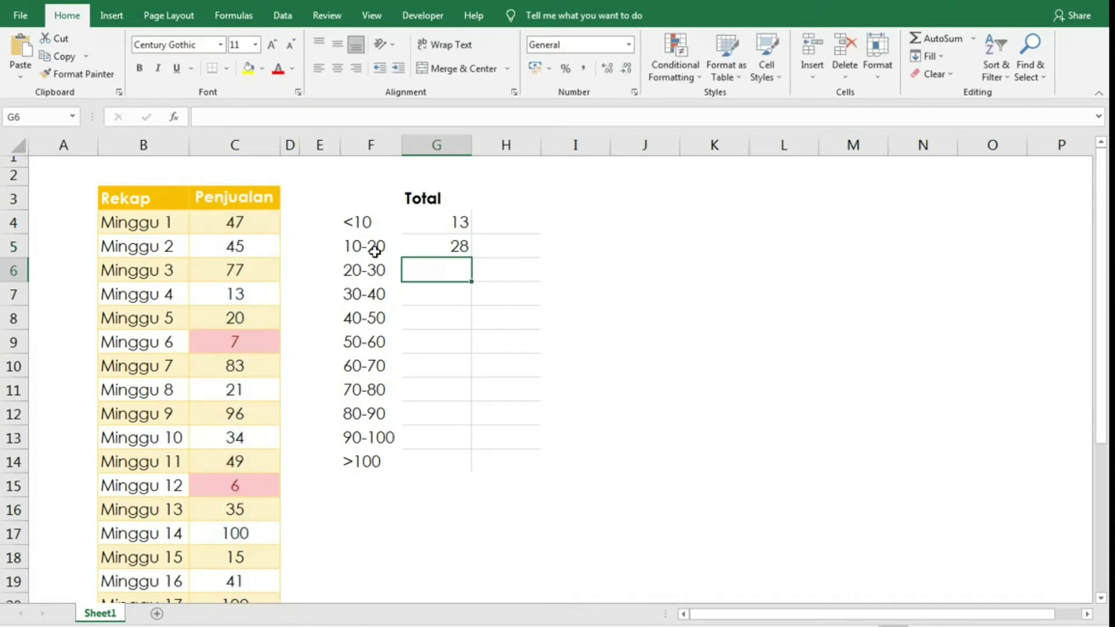
# Step: Clear the conditional formatting rules from all the values in the Penjualan column
pyautogui.click(437, 242)
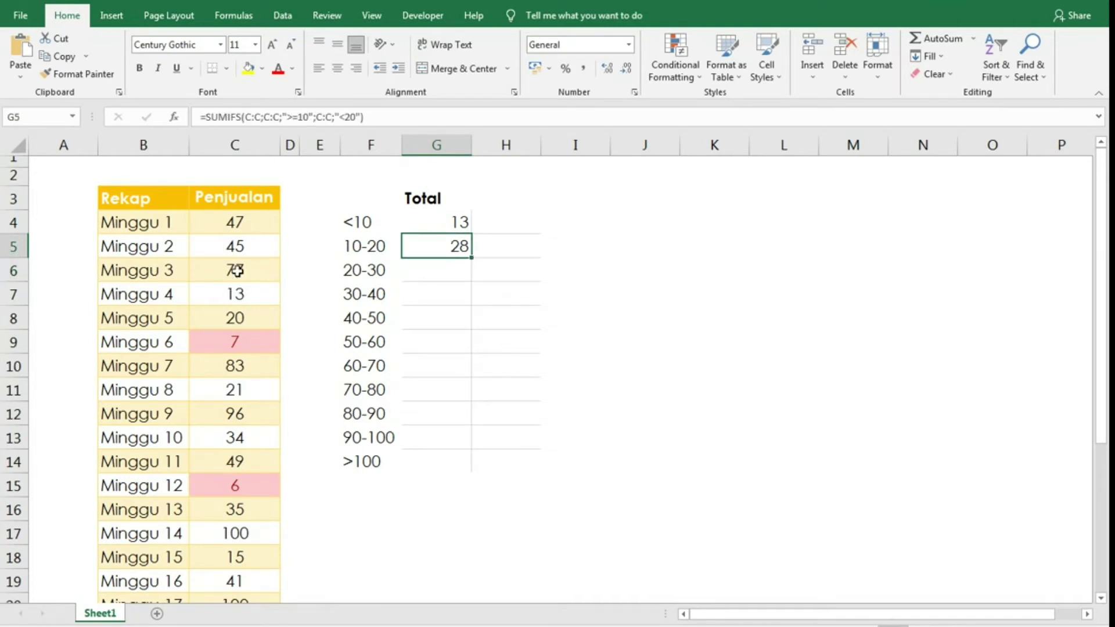
pyautogui.click(234, 221)
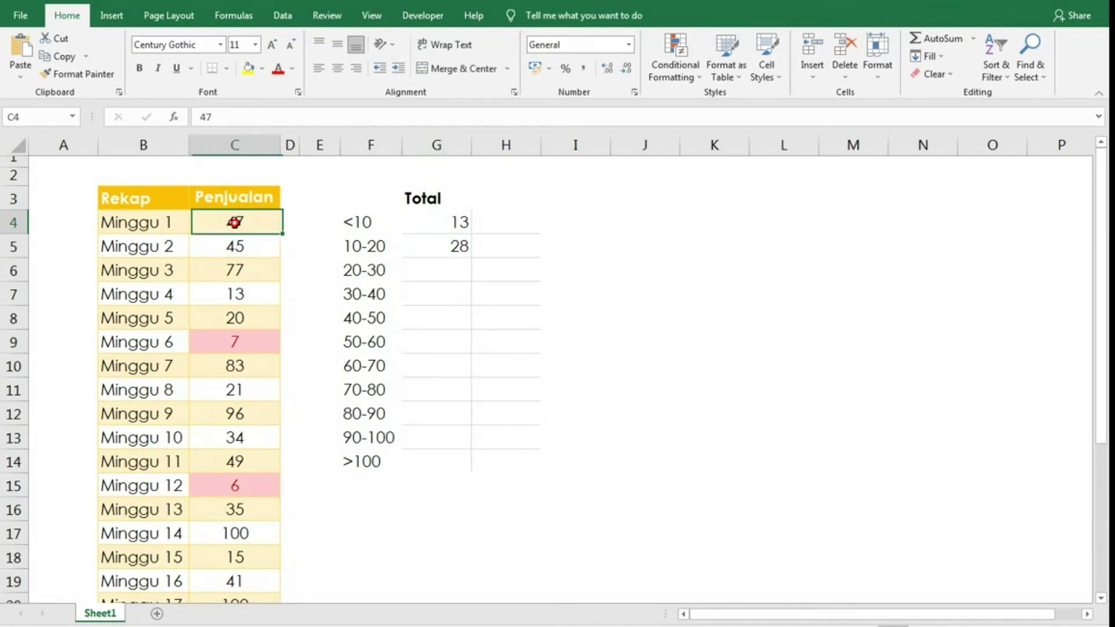
pyautogui.hotkey('ctrl', 'shift', 'Down')
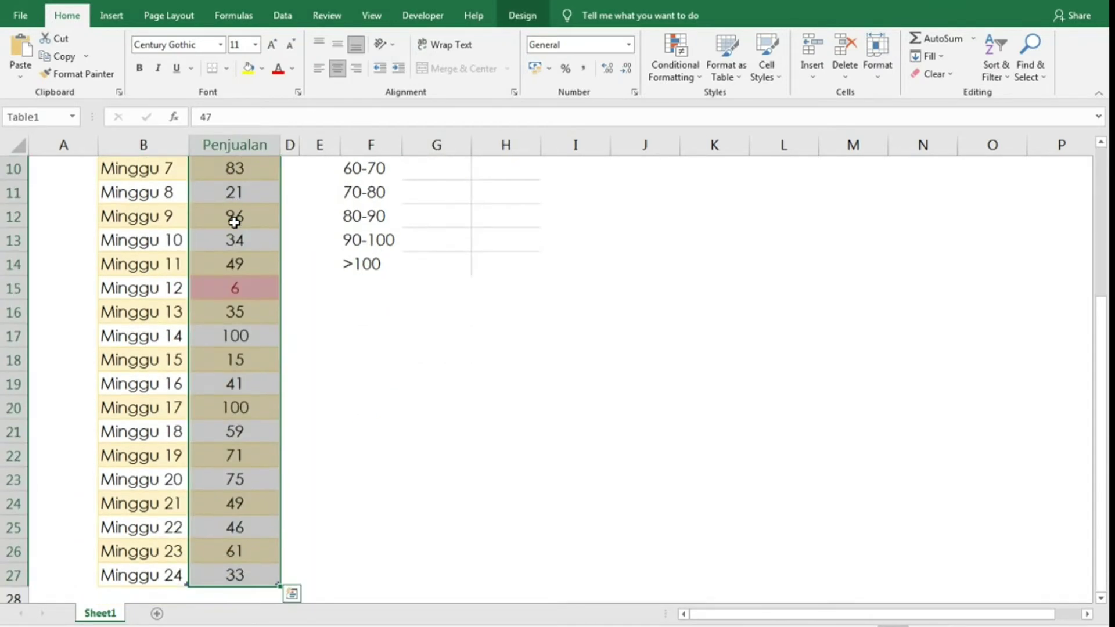
pyautogui.scroll(3, 371, 308)
pyautogui.click(691, 64)
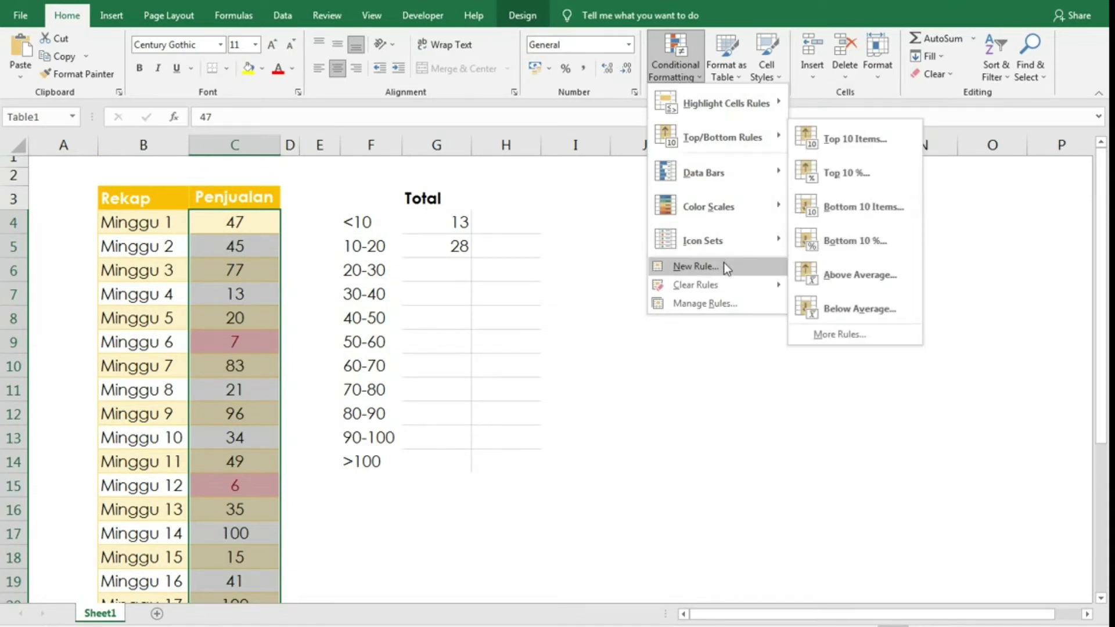
pyautogui.moveTo(727, 282)
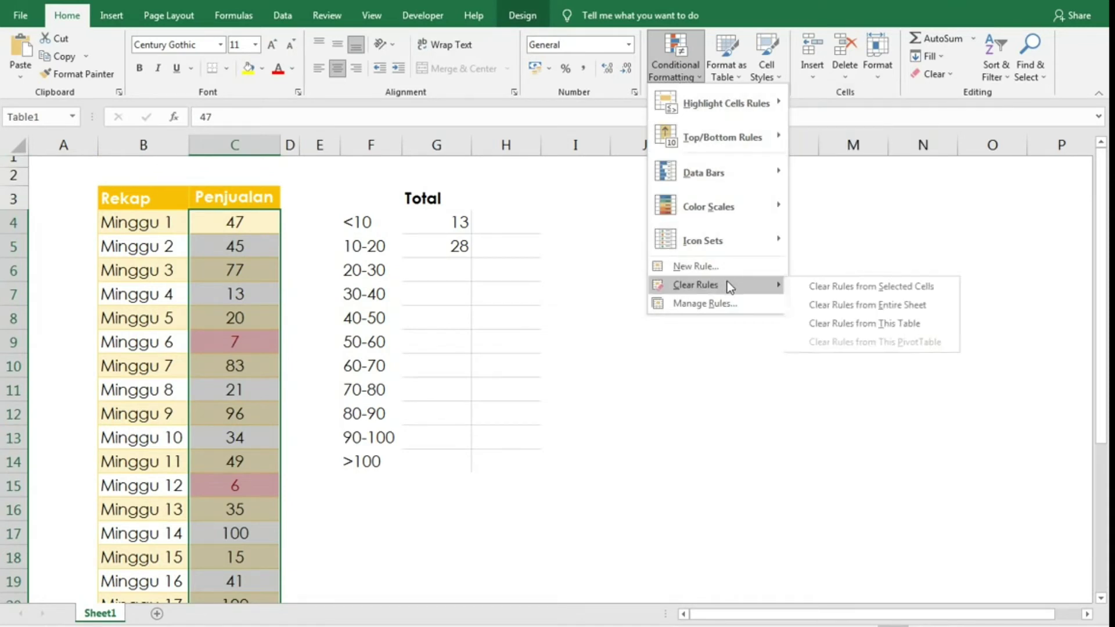
pyautogui.click(814, 286)
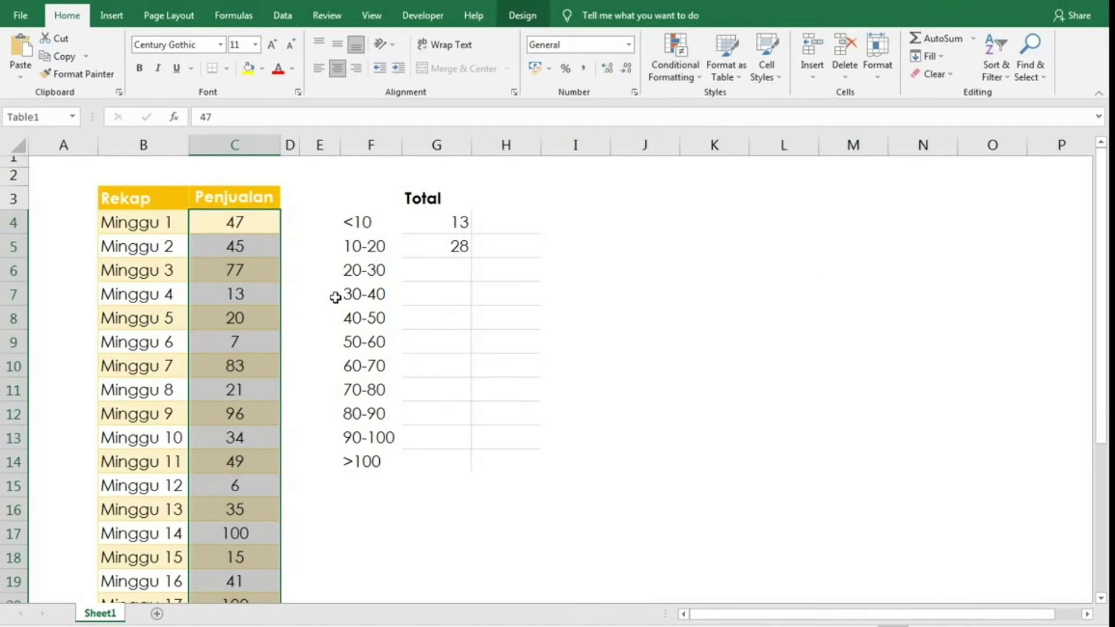
# Step: Highlight the Penjualan values between 10 and 19 with Light Red Fill with Dark Red Text
pyautogui.click(676, 55)
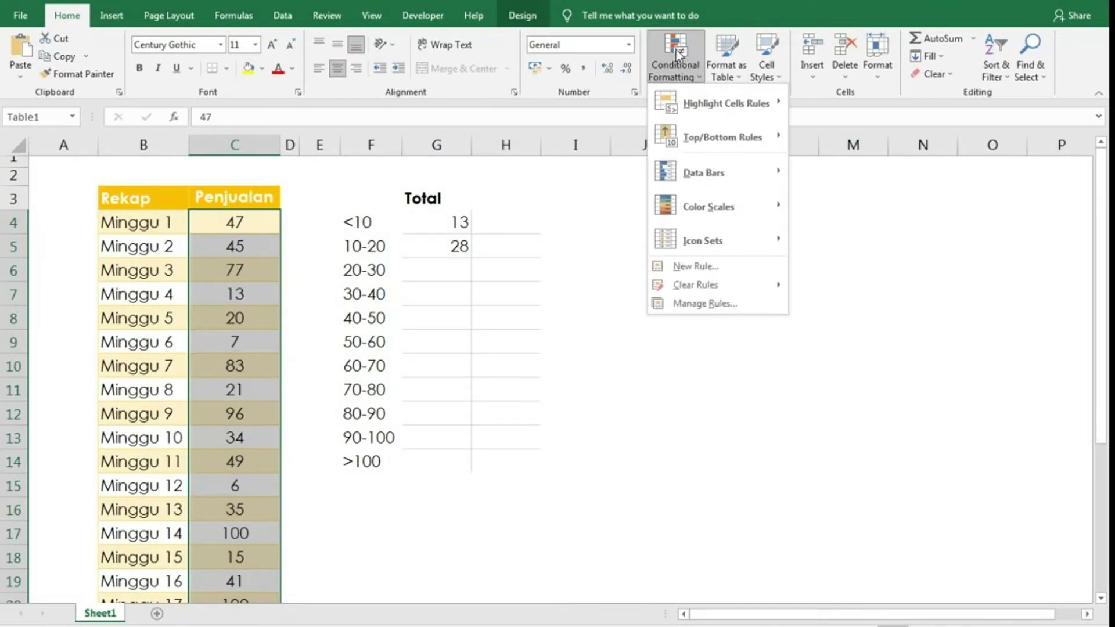
pyautogui.moveTo(756, 105)
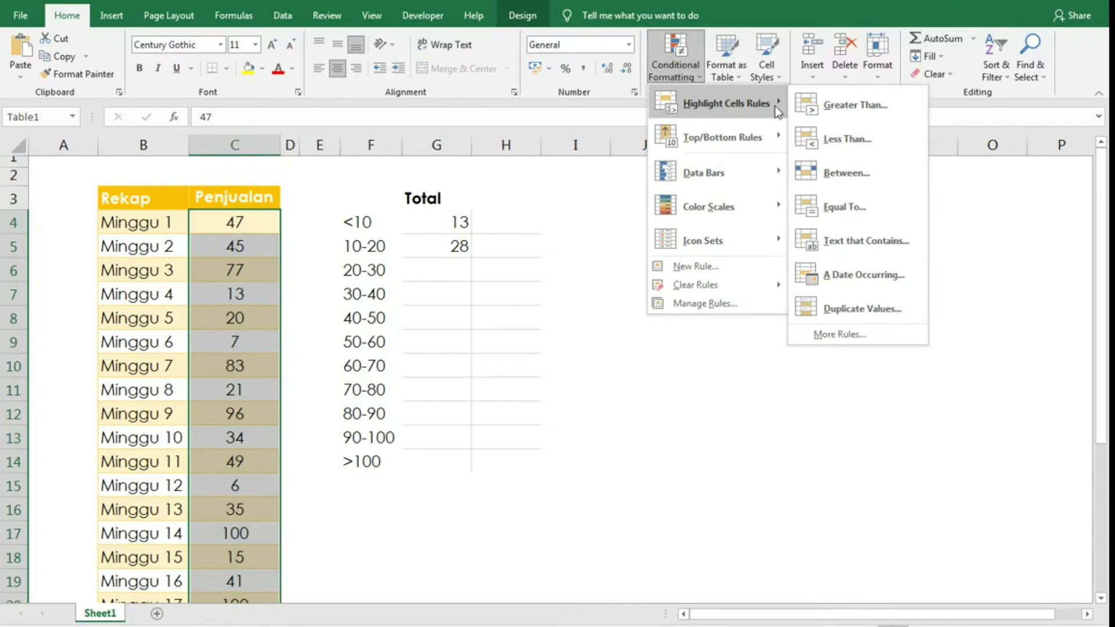
pyautogui.click(857, 184)
pyautogui.moveTo(714, 346); pyautogui.dragTo(617, 203)
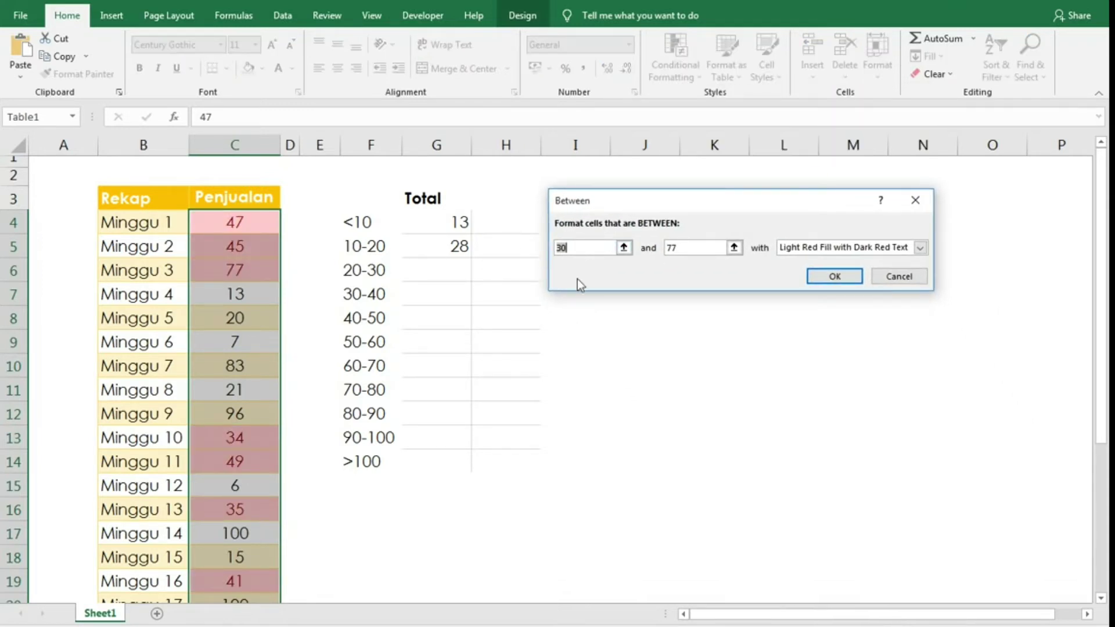
pyautogui.press('BackSpace')
pyautogui.press('BackSpace')
pyautogui.write('10')
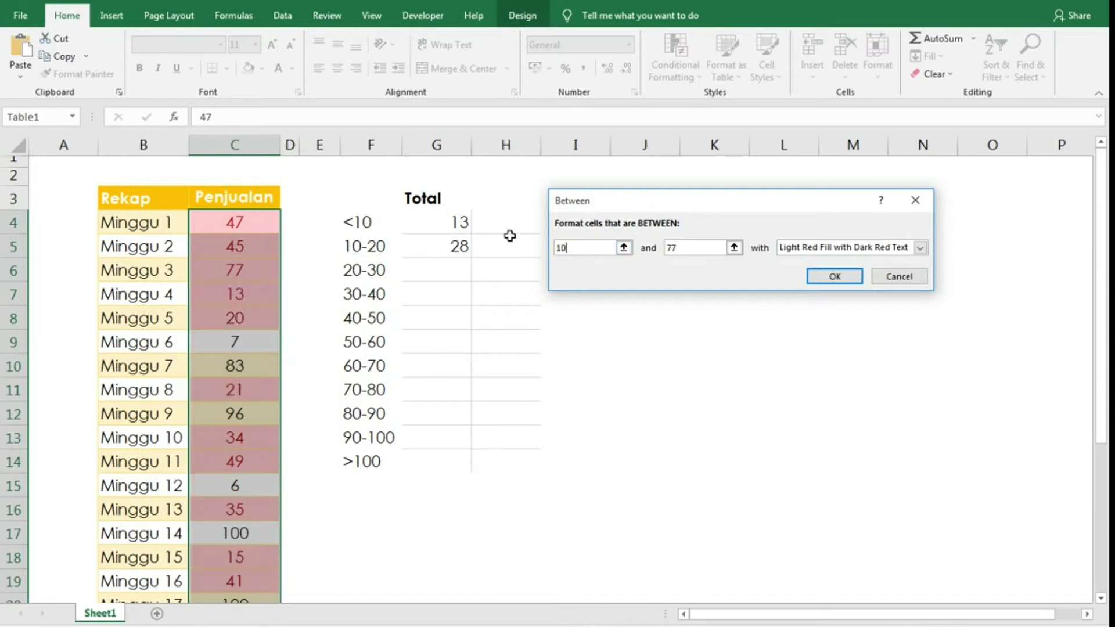
pyautogui.click(684, 250)
pyautogui.moveTo(682, 247); pyautogui.dragTo(663, 247)
pyautogui.write('19')
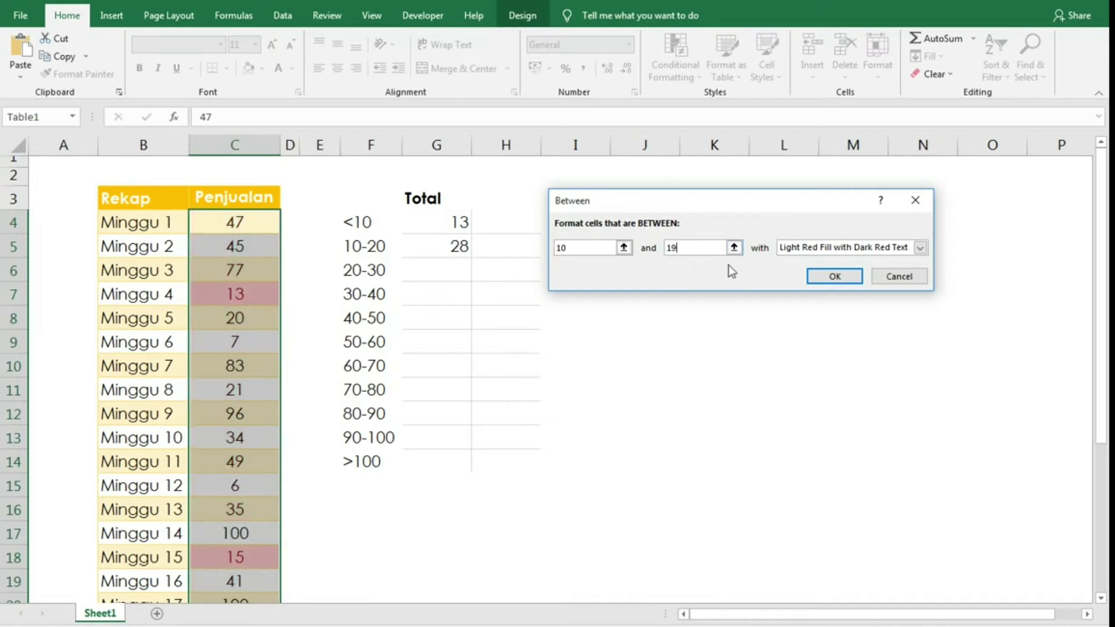
pyautogui.click(836, 276)
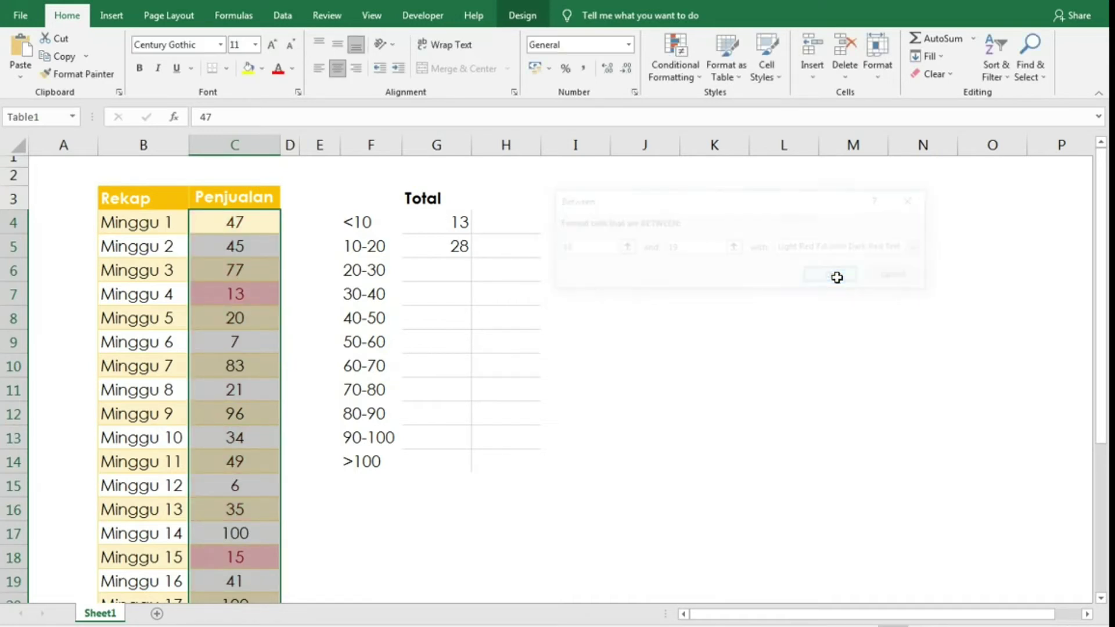
# Step: Check the highlighted cells in the Penjualan column against the 10-20 total in G5
pyautogui.click(234, 295)
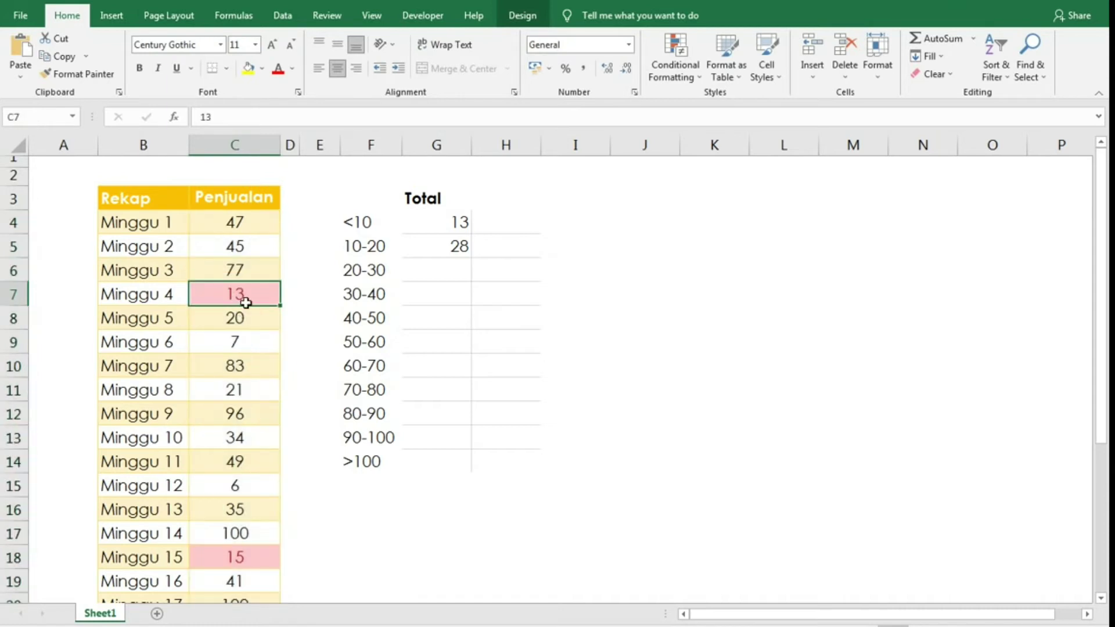
pyautogui.scroll(-2, 244, 325)
pyautogui.click(262, 433)
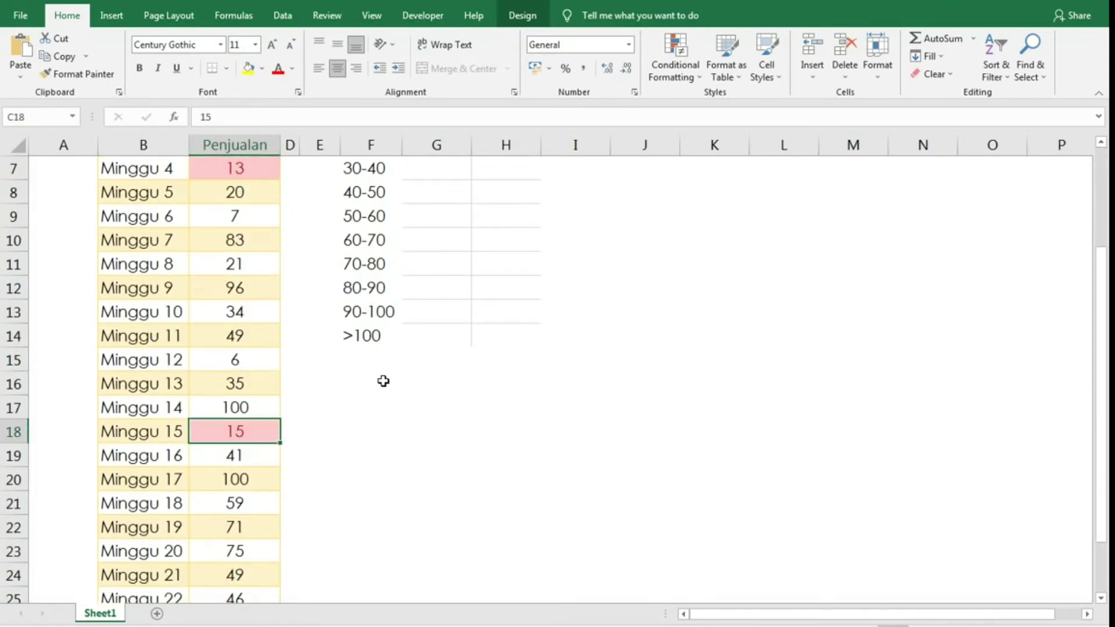
pyautogui.scroll(2, 383, 381)
pyautogui.click(448, 245)
pyautogui.press('Down')
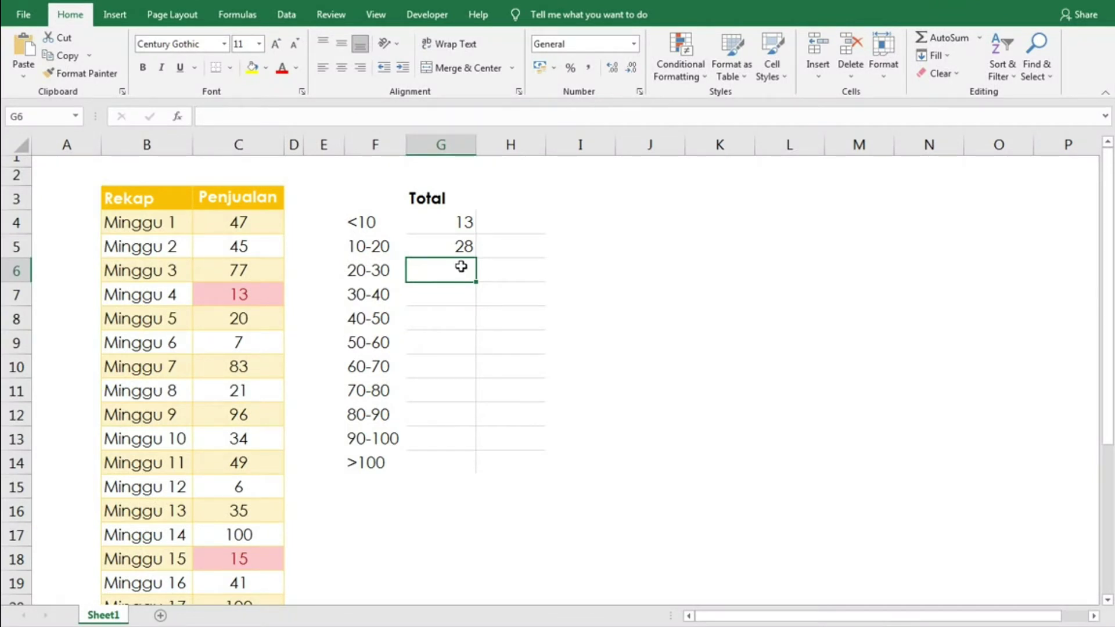
# Step: Review the value range labels in column F, from <10 down to >100
pyautogui.click(487, 227)
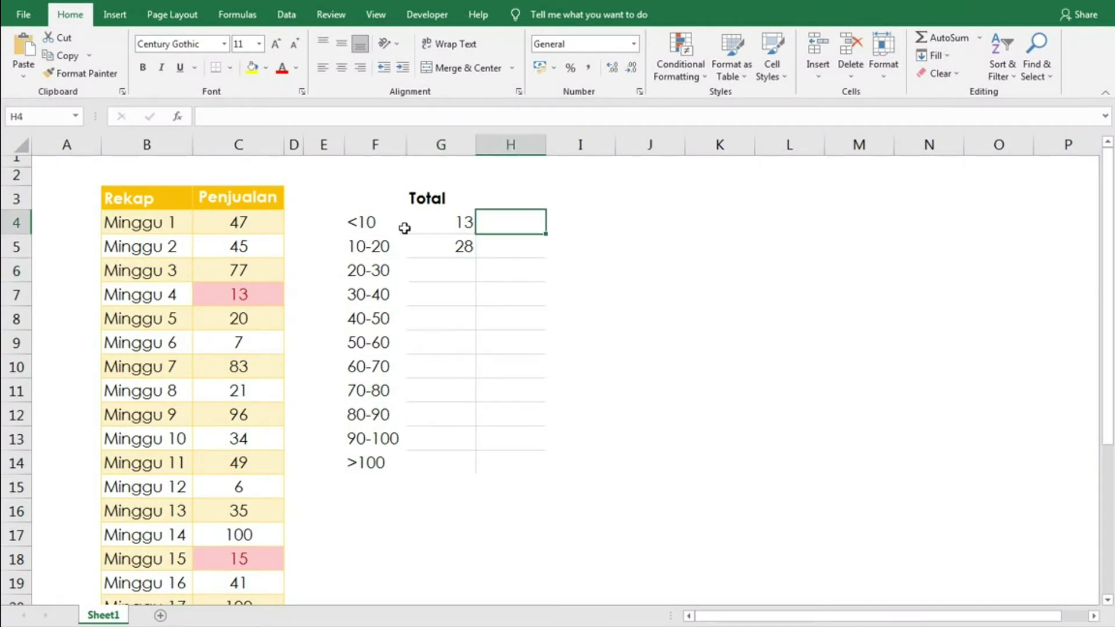
pyautogui.click(376, 221)
pyautogui.click(376, 244)
pyautogui.click(378, 269)
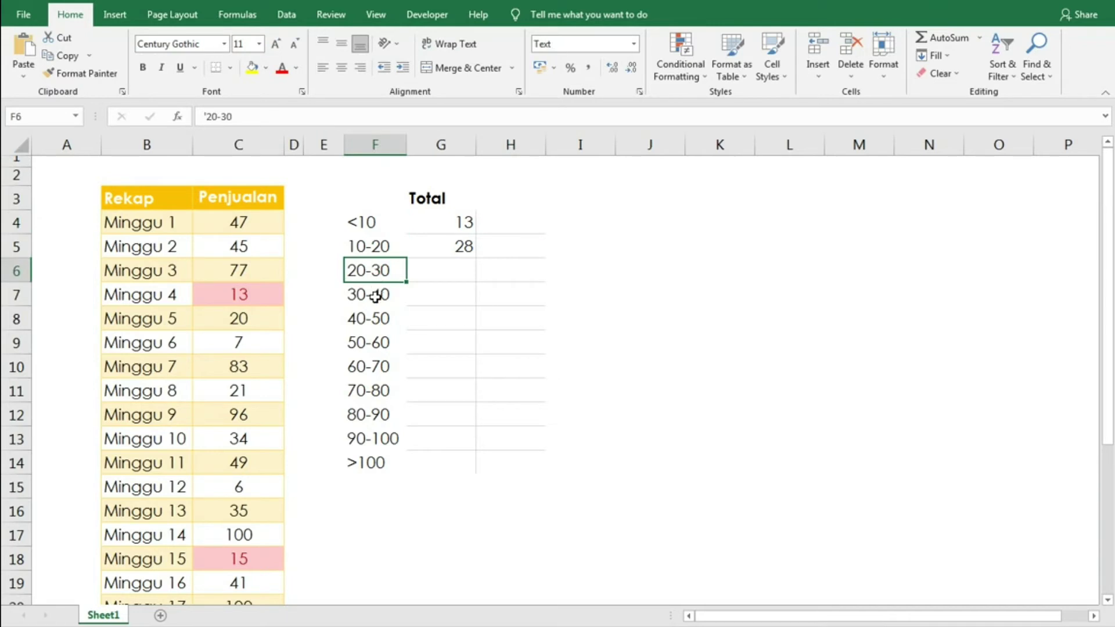
pyautogui.click(375, 296)
pyautogui.click(371, 319)
pyautogui.click(371, 343)
pyautogui.click(368, 463)
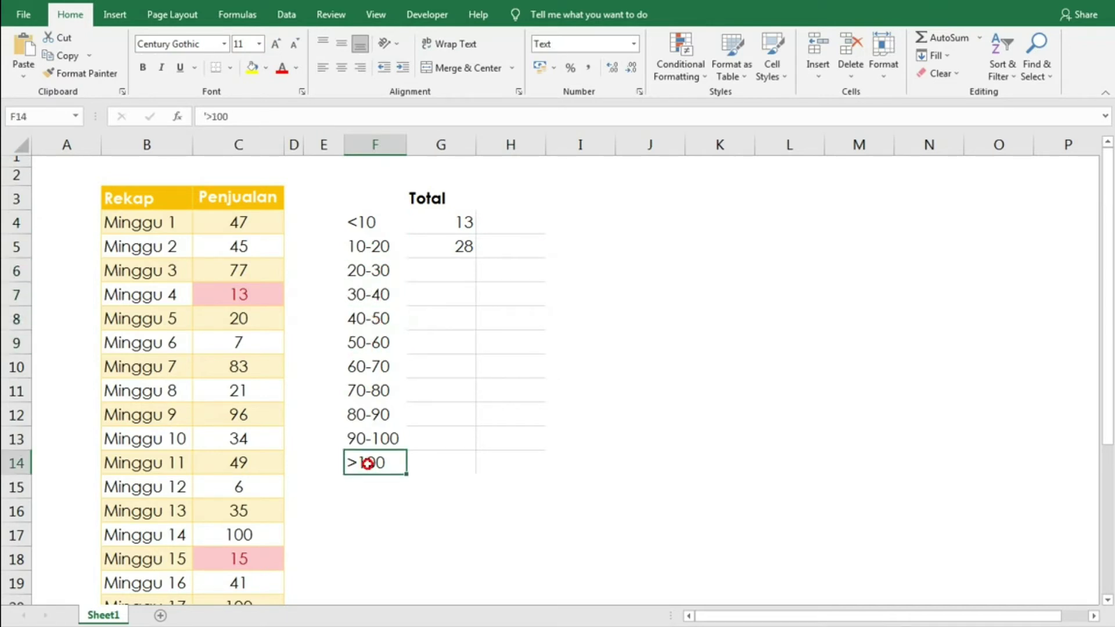
# Step: Inspect the criteria written into the SUMIFS formula in G5 and the SUMIF formula in G4
pyautogui.click(450, 247)
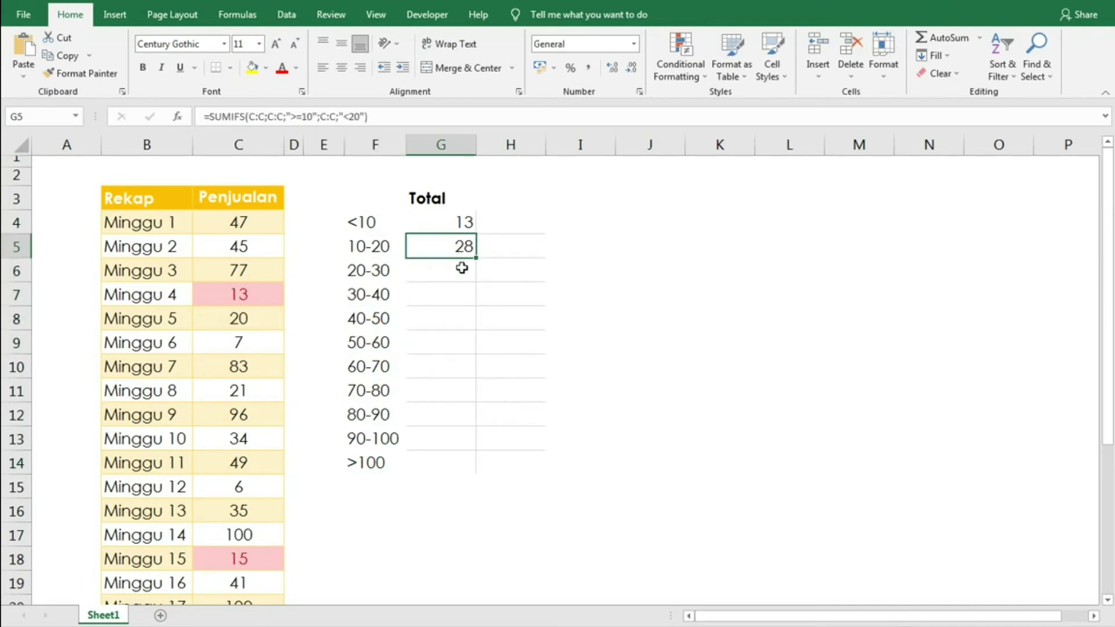
pyautogui.press('F2')
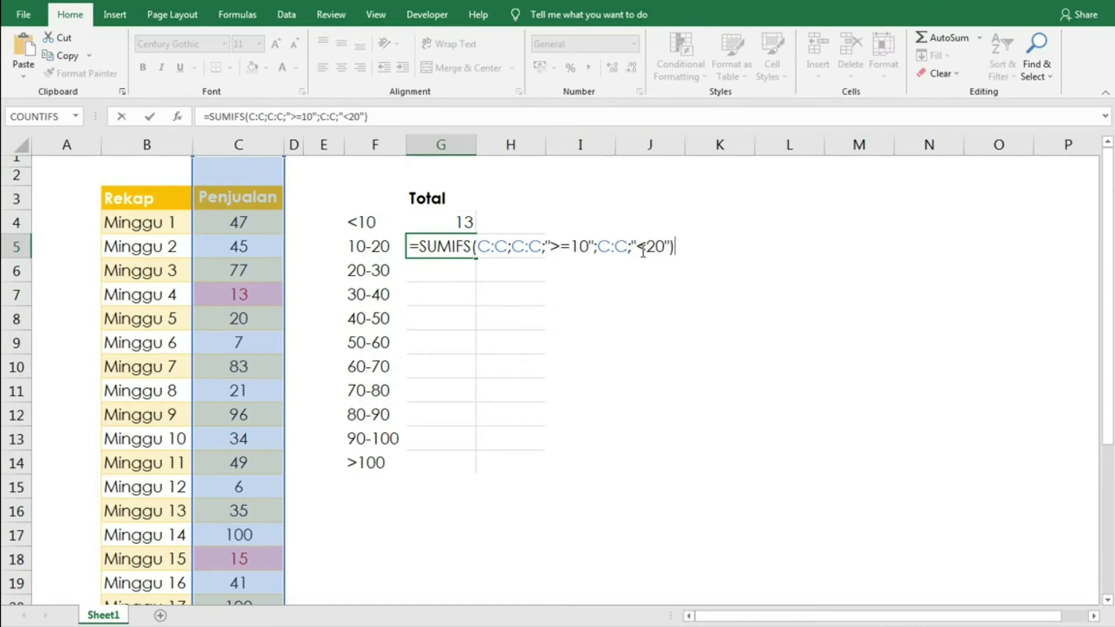
pyautogui.press('Return')
pyautogui.click(433, 226)
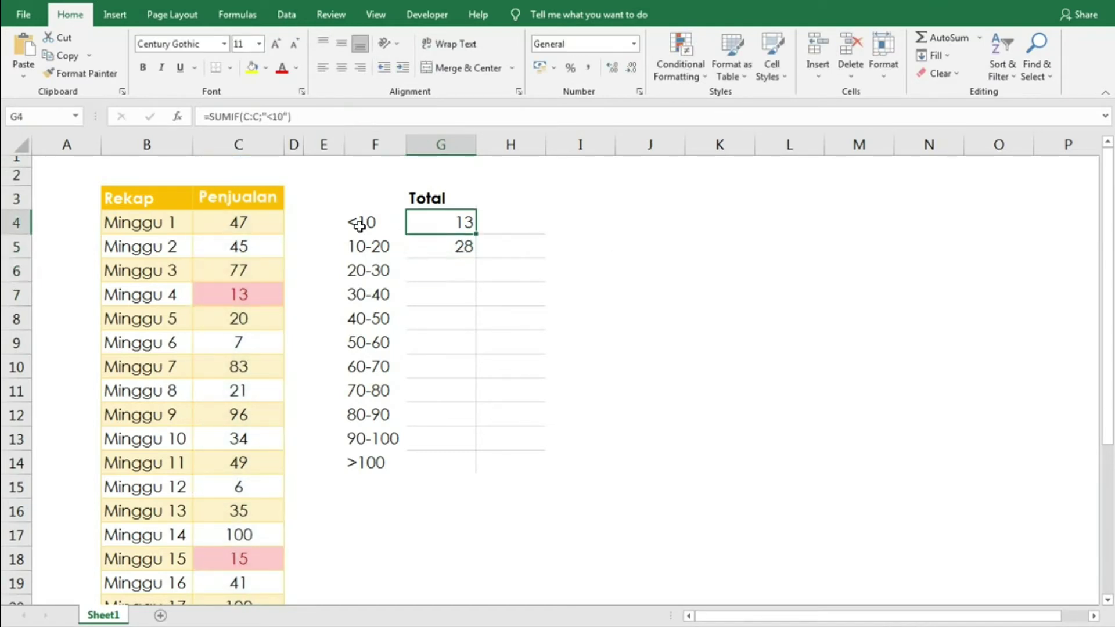
# Step: Enter the lower limits 0 and 10 in E4 and E5, beside the first two range labels
pyautogui.click(318, 224)
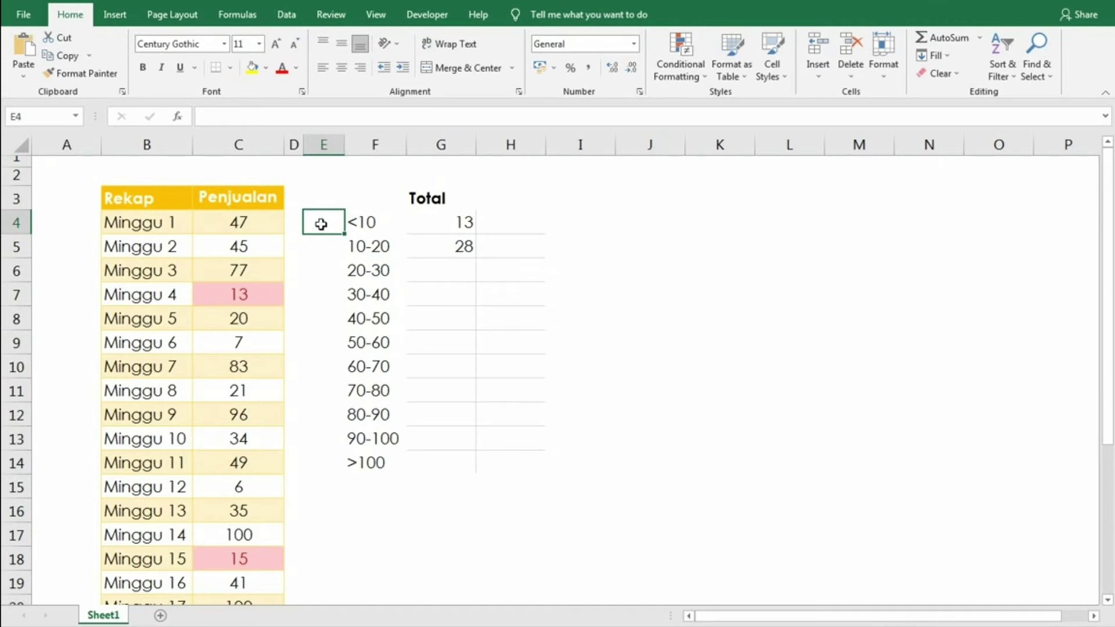
pyautogui.write('0')
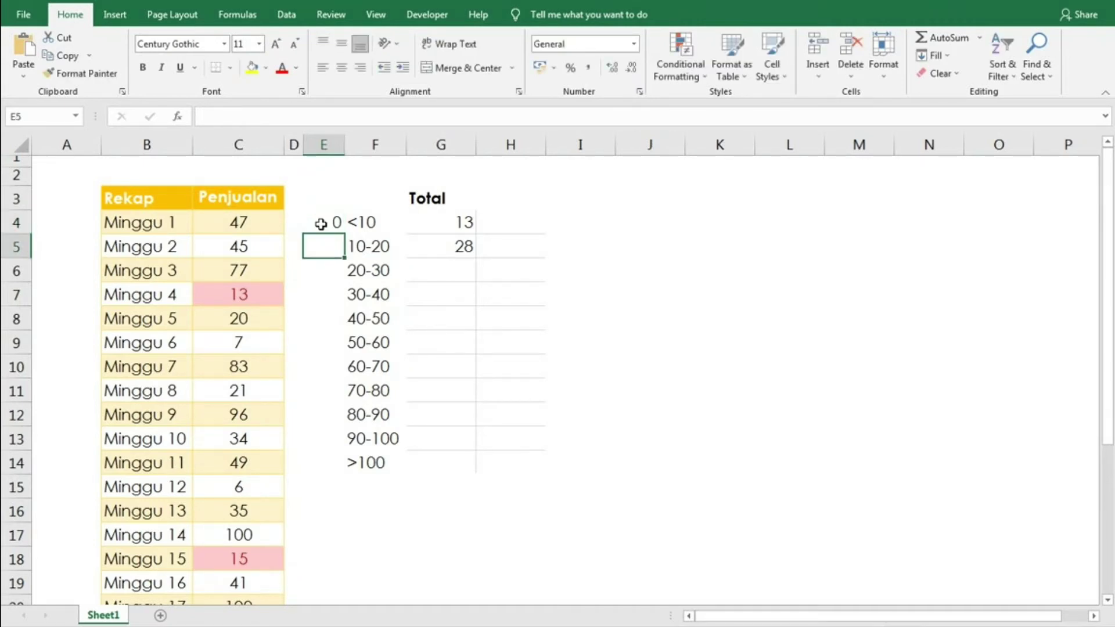
pyautogui.write('10')
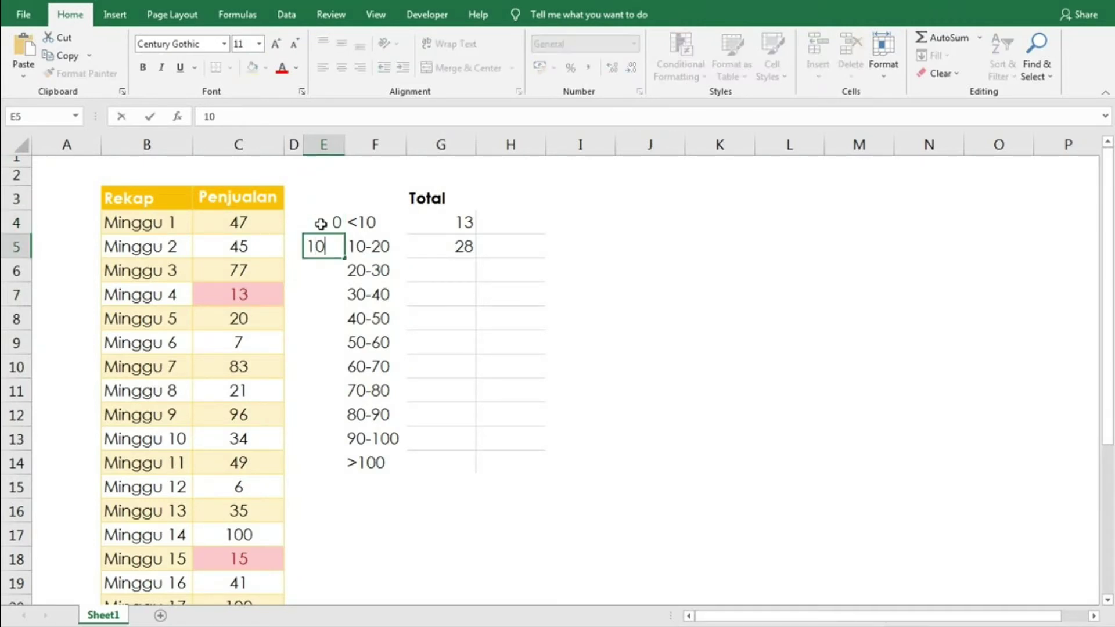
pyautogui.press('Return')
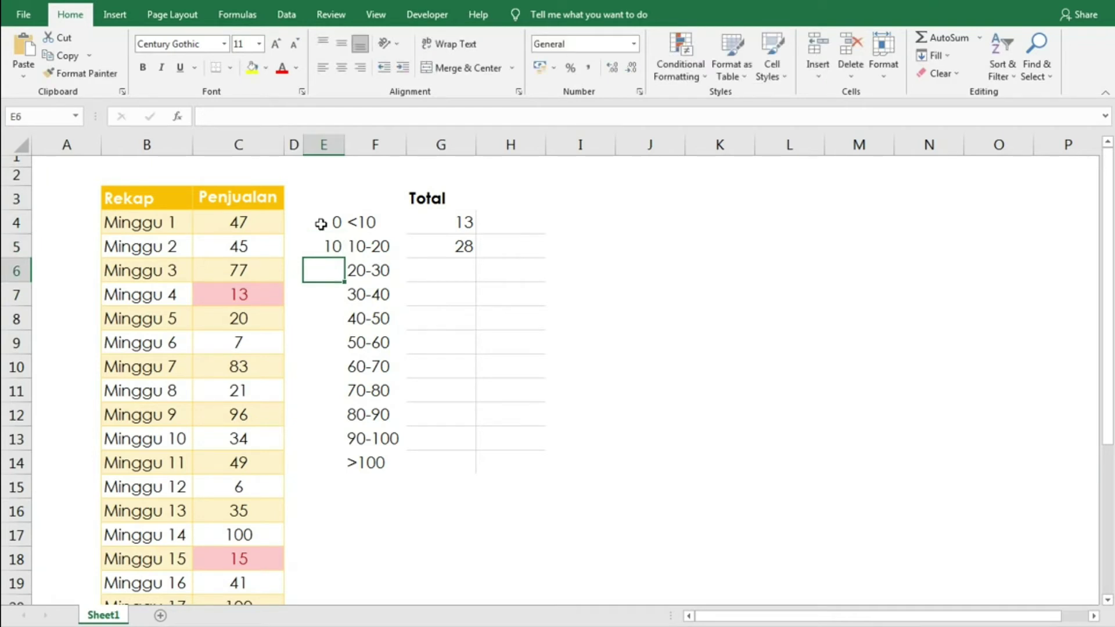
# Step: Extend the lower-limit series from E4:E5 down to E14 in steps of 10, ending at 100
pyautogui.click(331, 246)
pyautogui.click(334, 222)
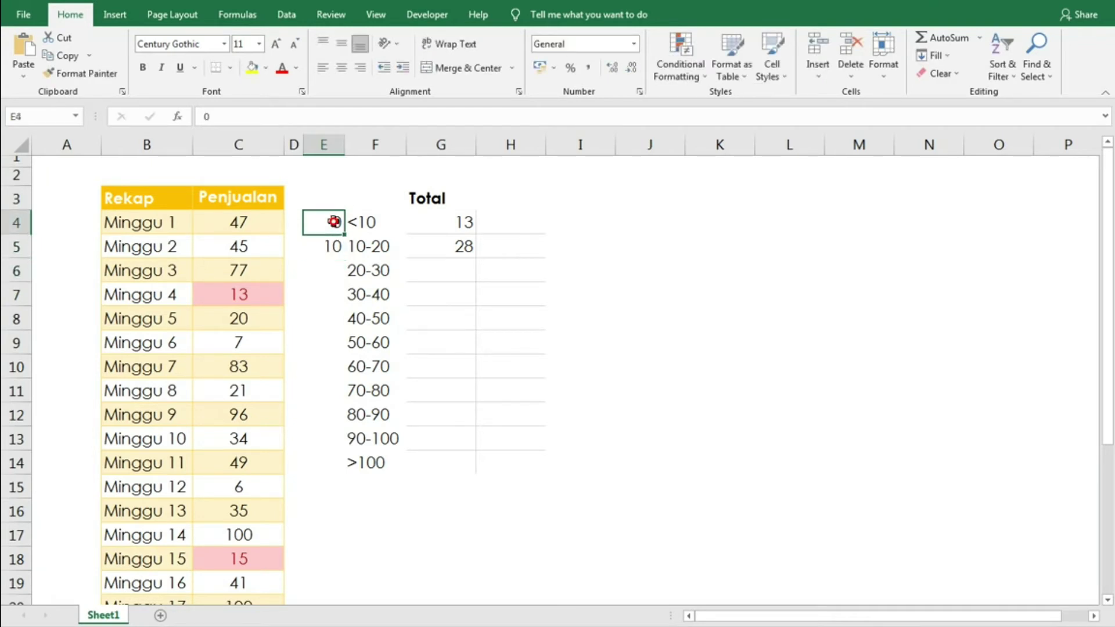
pyautogui.moveTo(334, 222); pyautogui.dragTo(349, 474)
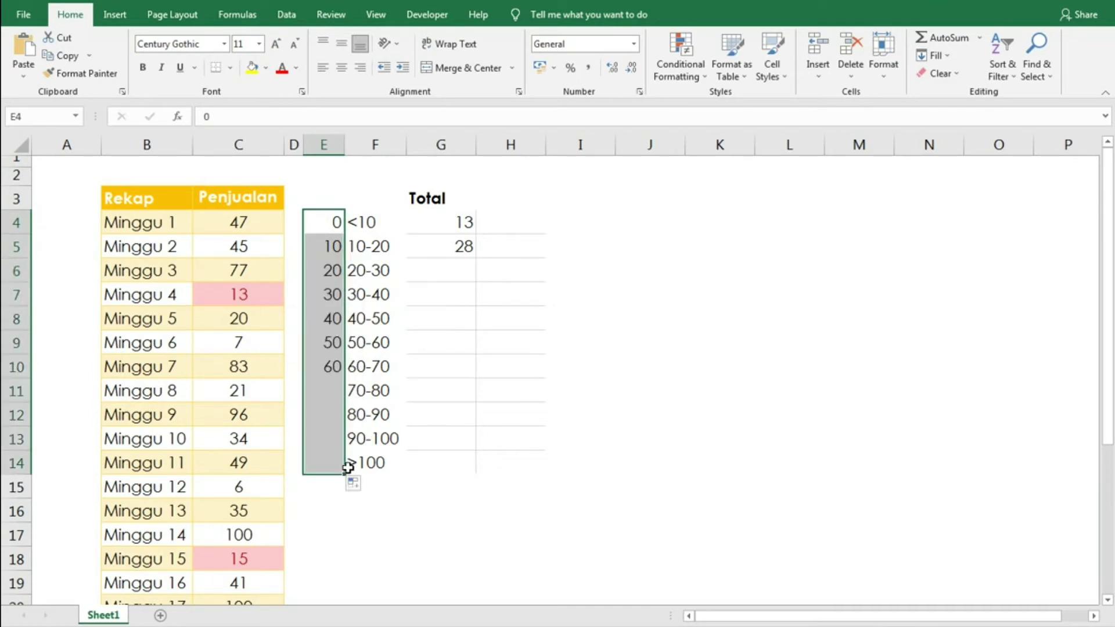
pyautogui.click(531, 232)
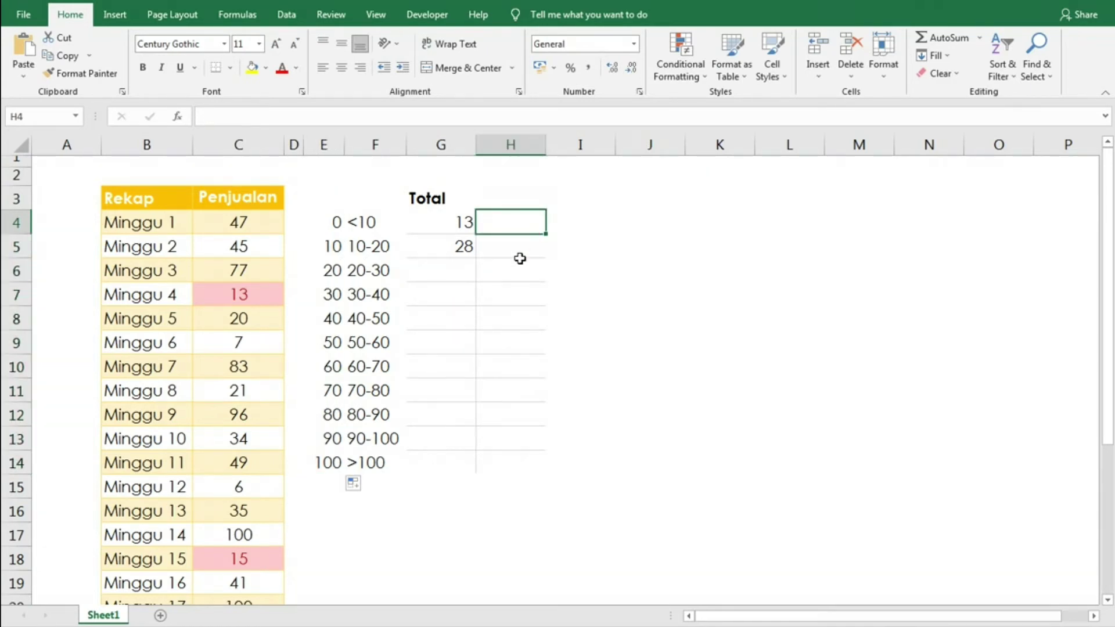
pyautogui.click(343, 221)
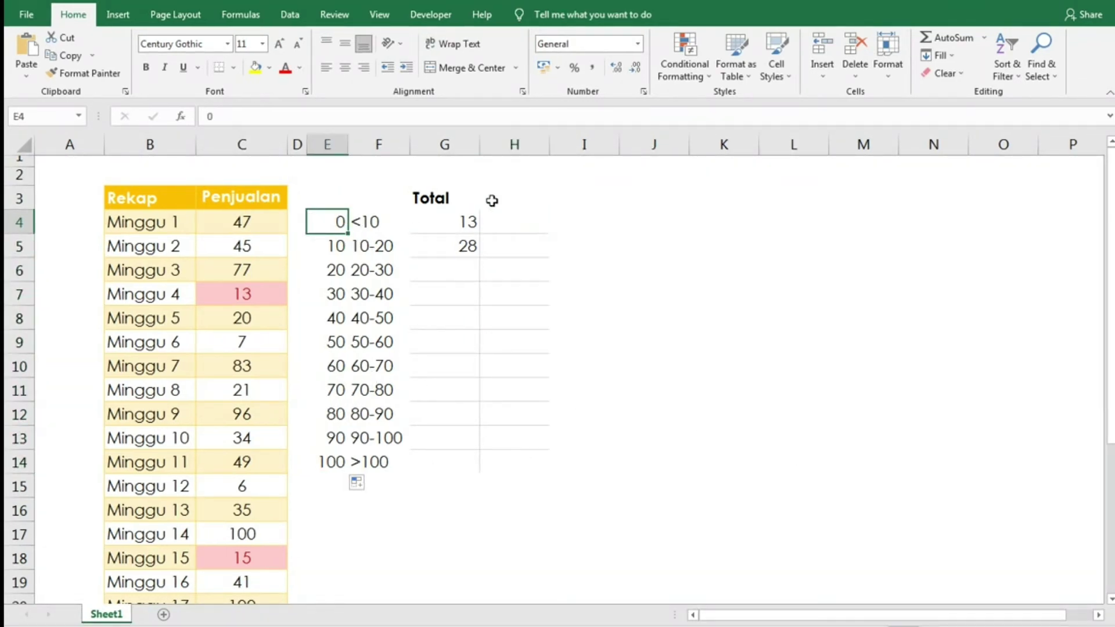
# Step: Start a SUMIFS formula in H4 with column C as the sum range
pyautogui.click(529, 220)
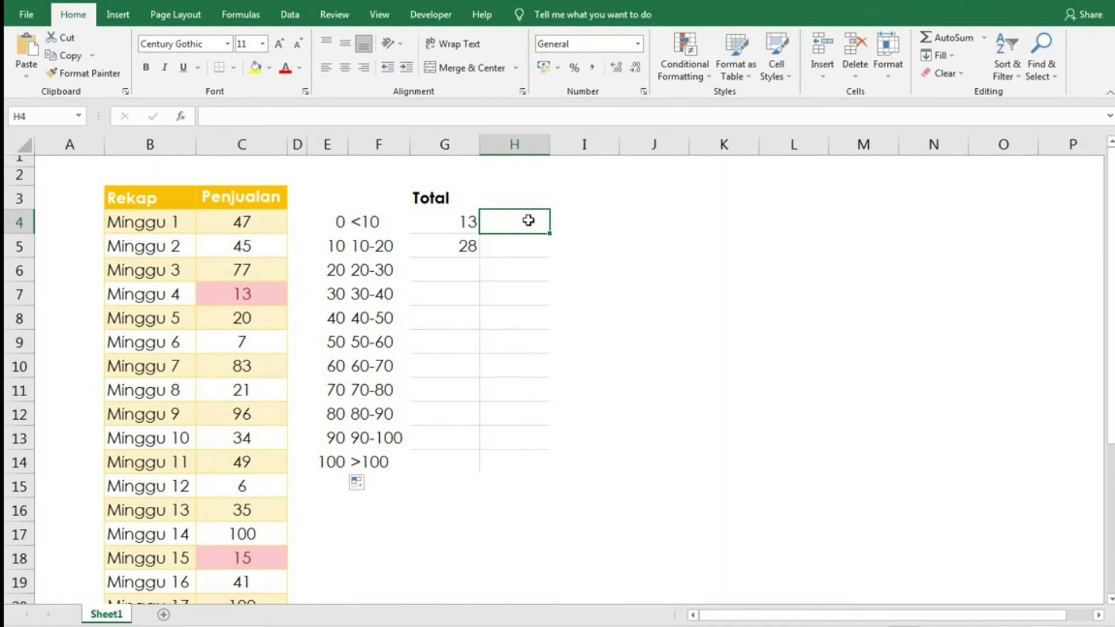
pyautogui.write('=s')
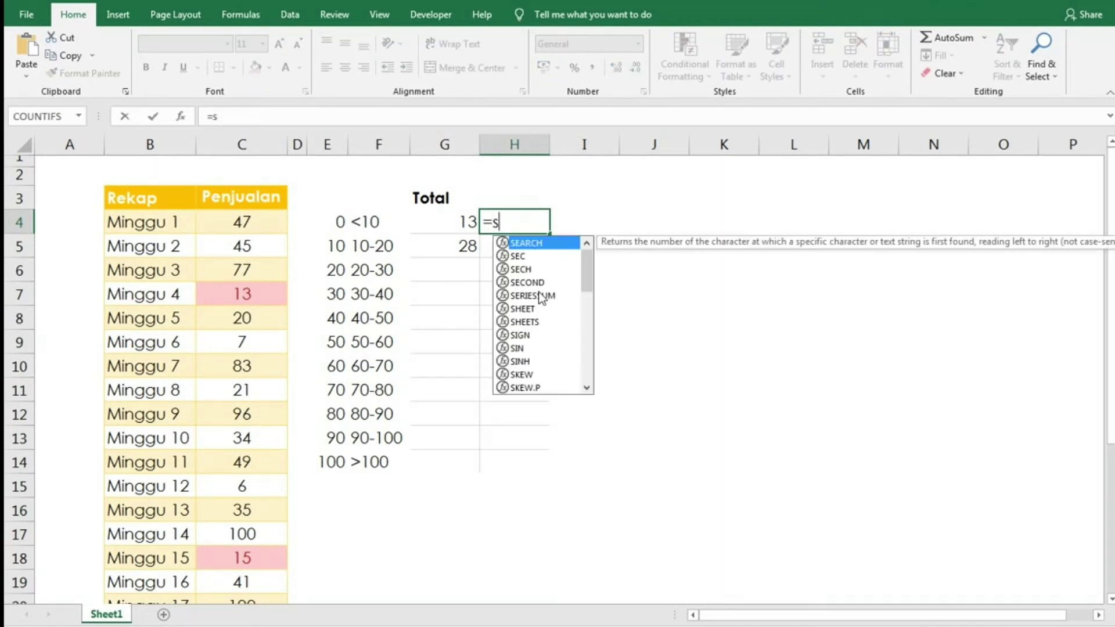
pyautogui.write('um')
pyautogui.press('Down')
pyautogui.press('Down')
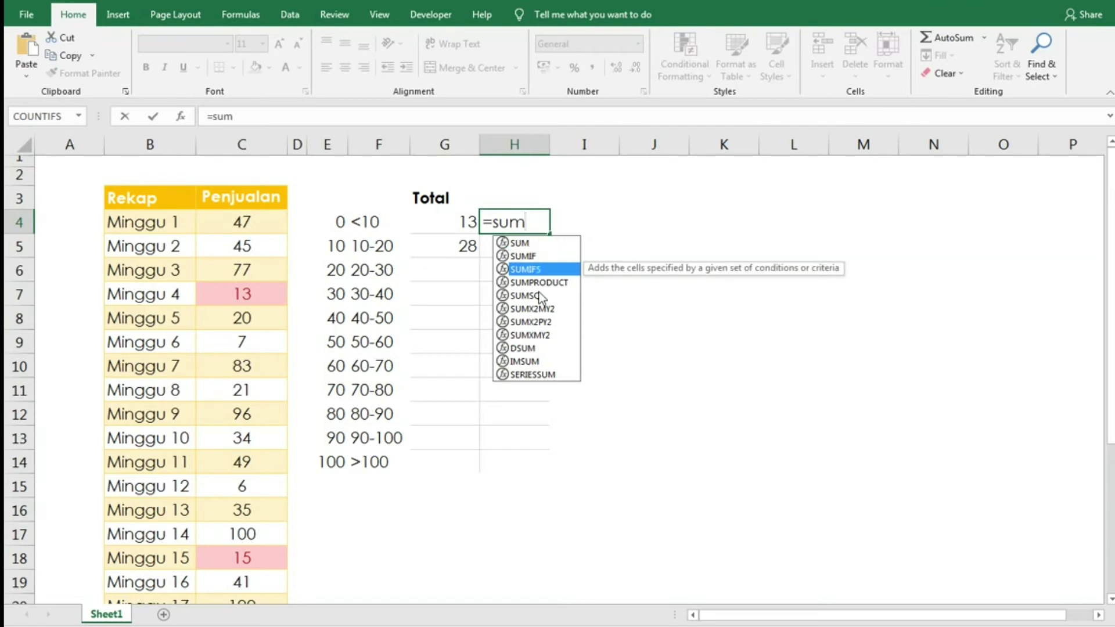
pyautogui.press('Tab')
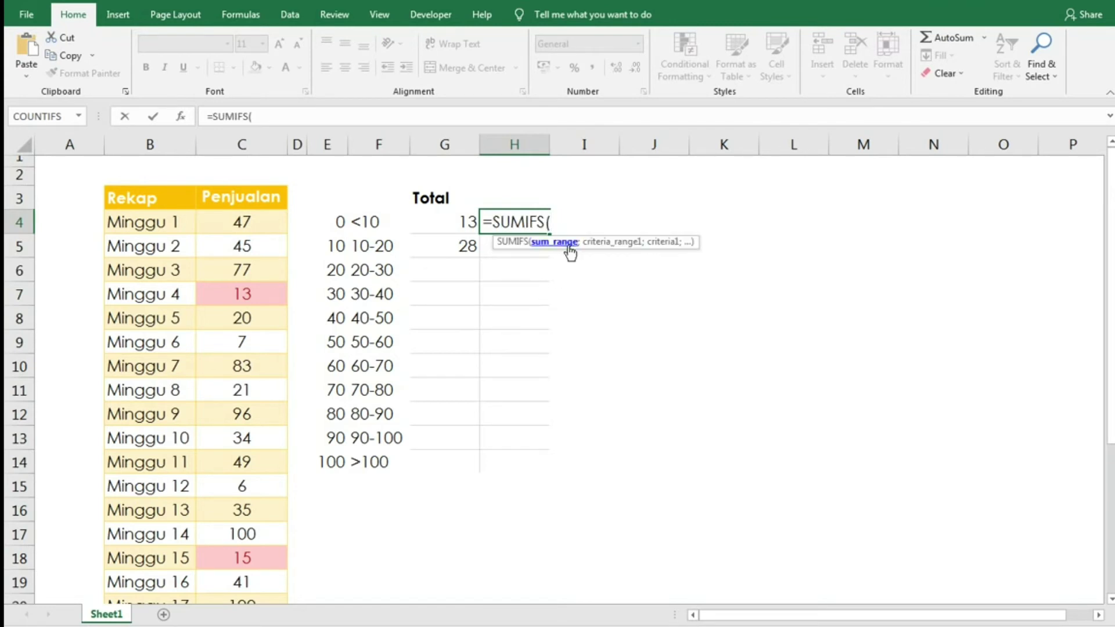
pyautogui.click(251, 144)
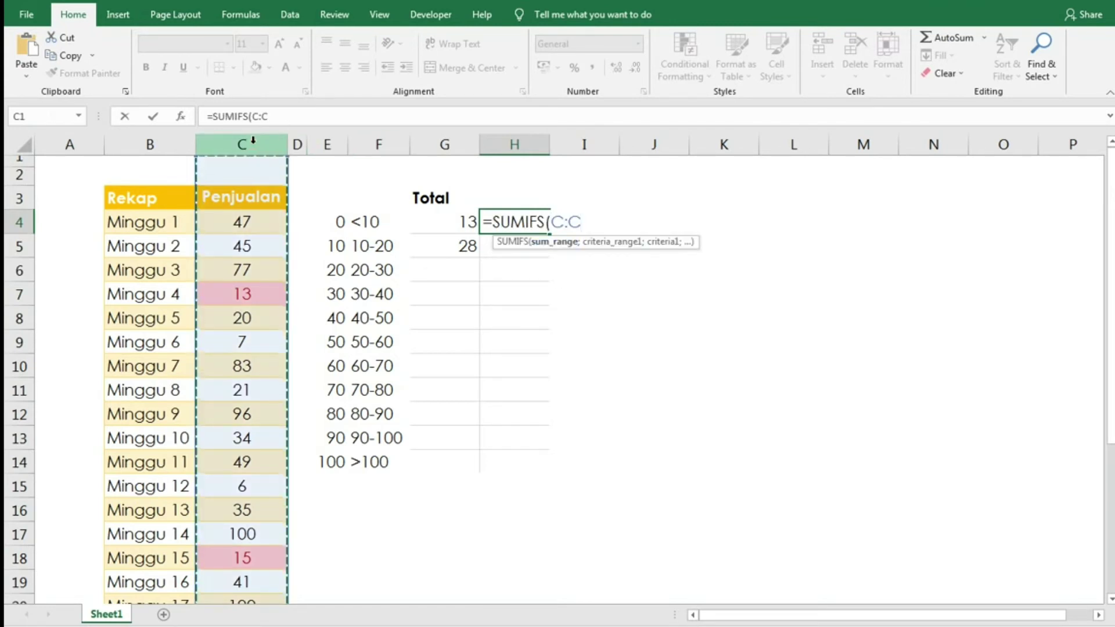
pyautogui.write(';')
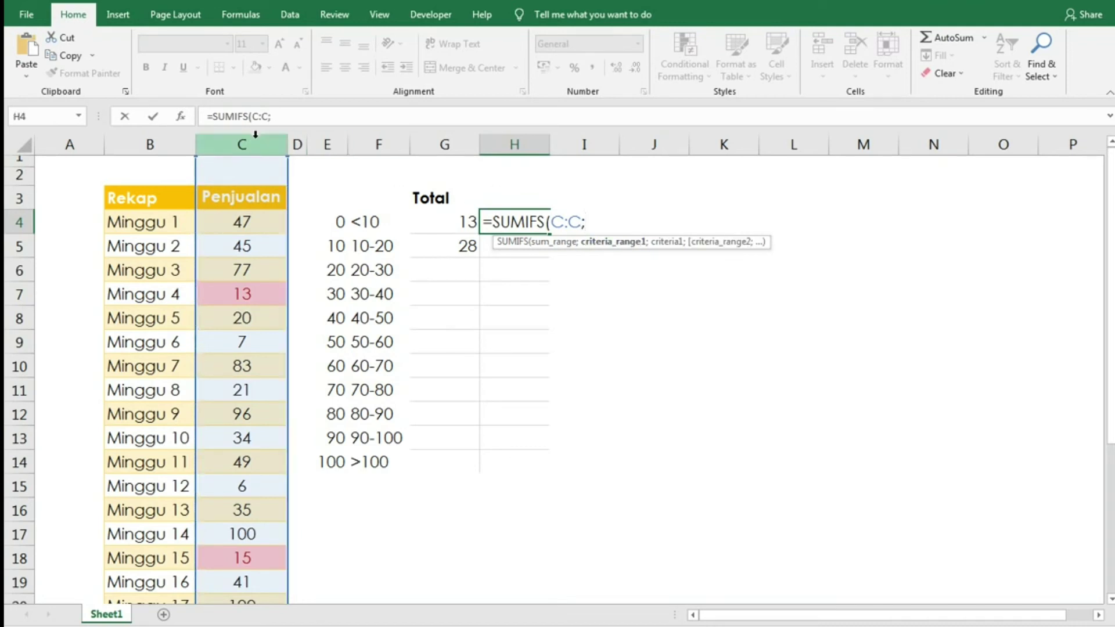
# Step: Add the first SUMIFS criterion in H4: column C as criteria range, with values greater than or equal to E4 (">="&E4)
pyautogui.click(256, 136)
pyautogui.write(';')
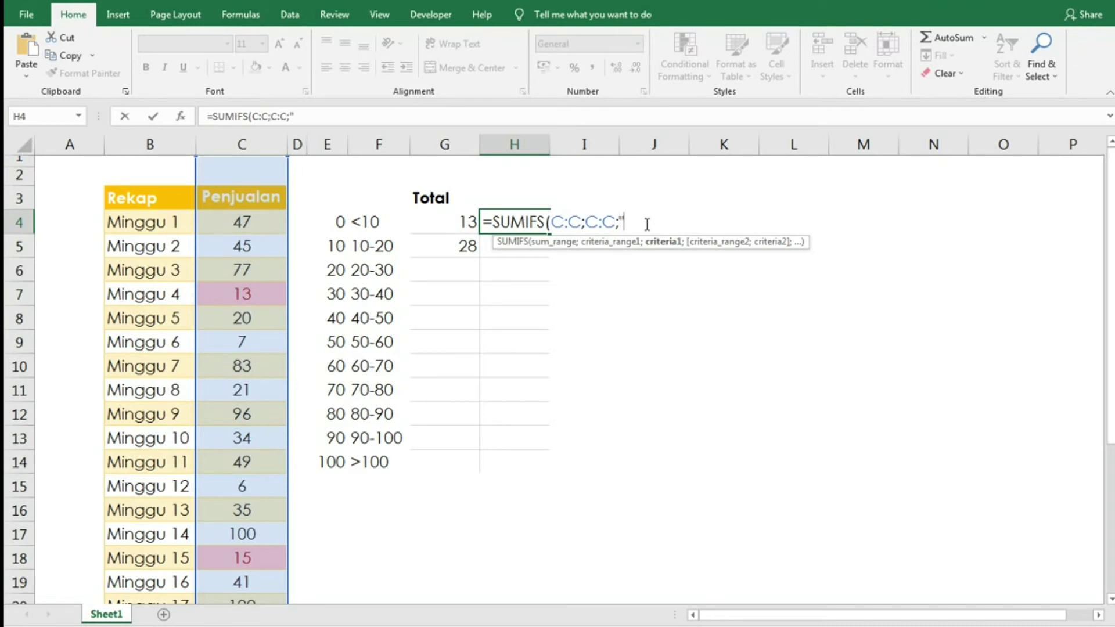
pyautogui.write('>="&')
pyautogui.click(329, 223)
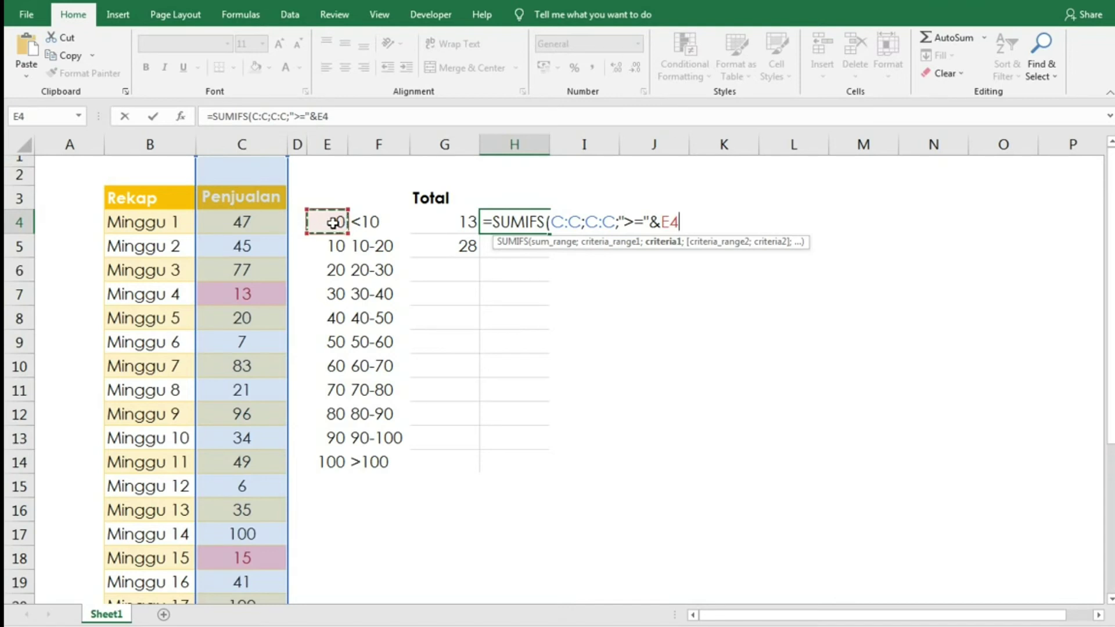
pyautogui.write(';')
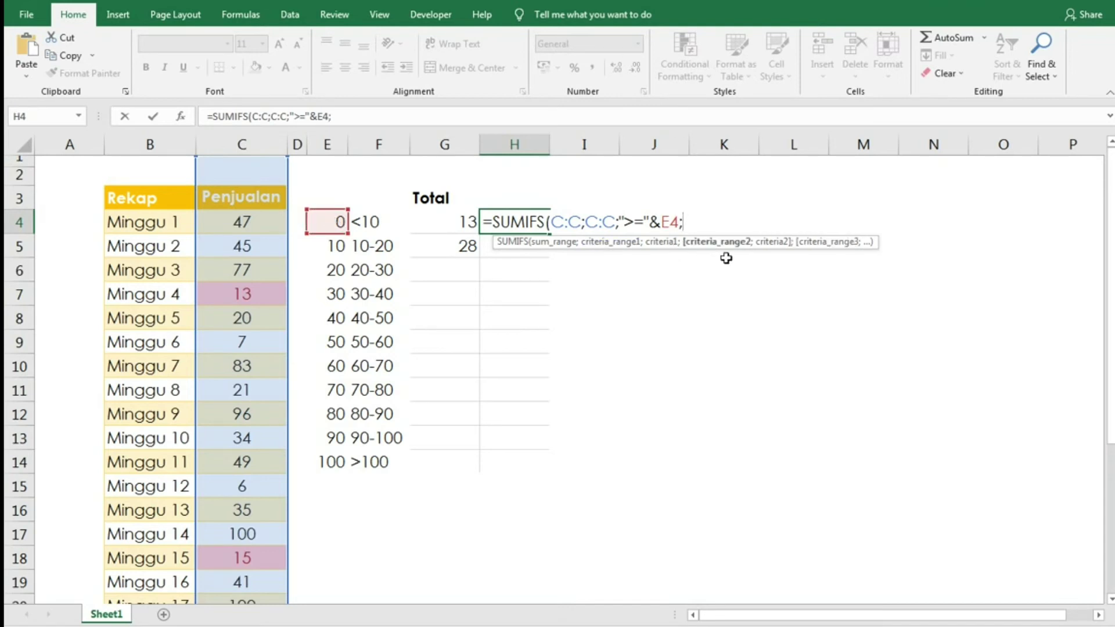
# Step: Complete the H4 formula with a second criterion on column C for values below E5 ("<"&E5)
pyautogui.click(257, 139)
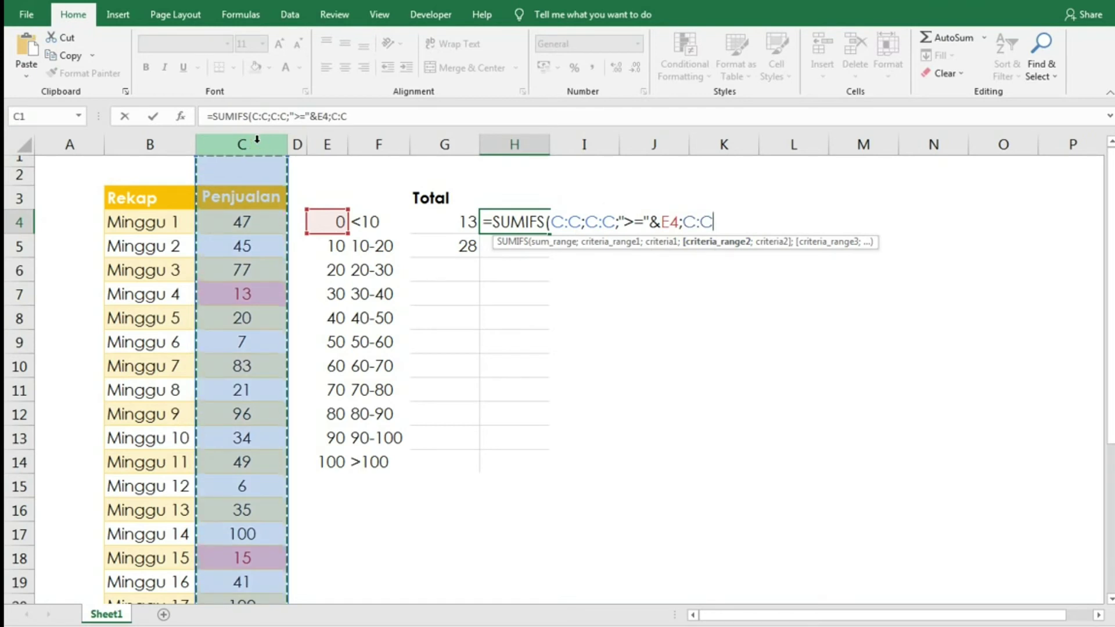
pyautogui.write(';')
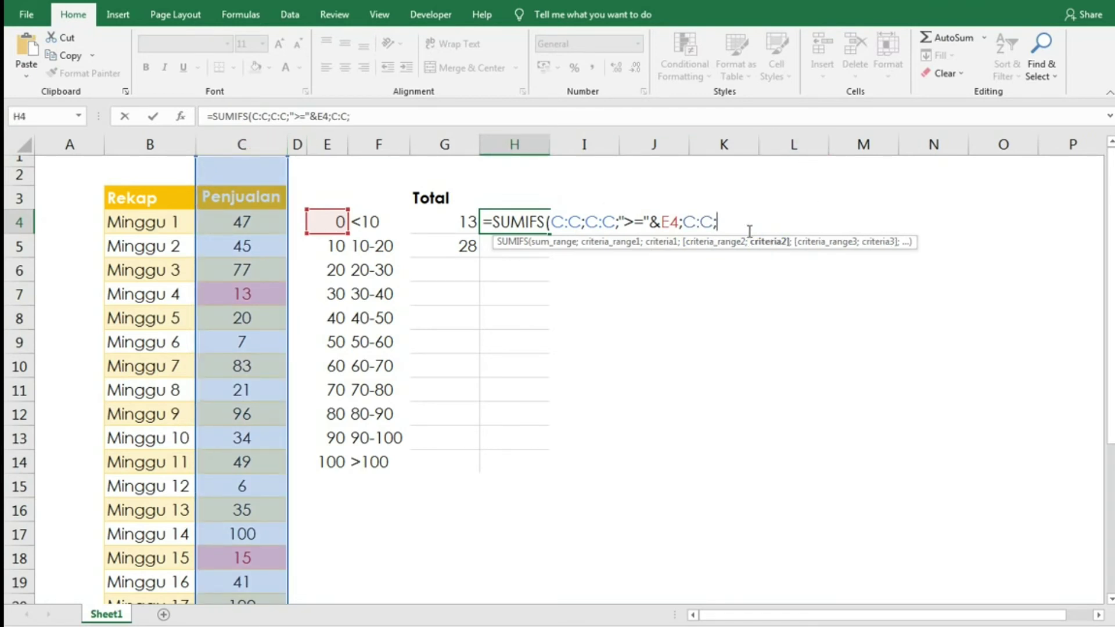
pyautogui.write('"<"&')
pyautogui.click(324, 246)
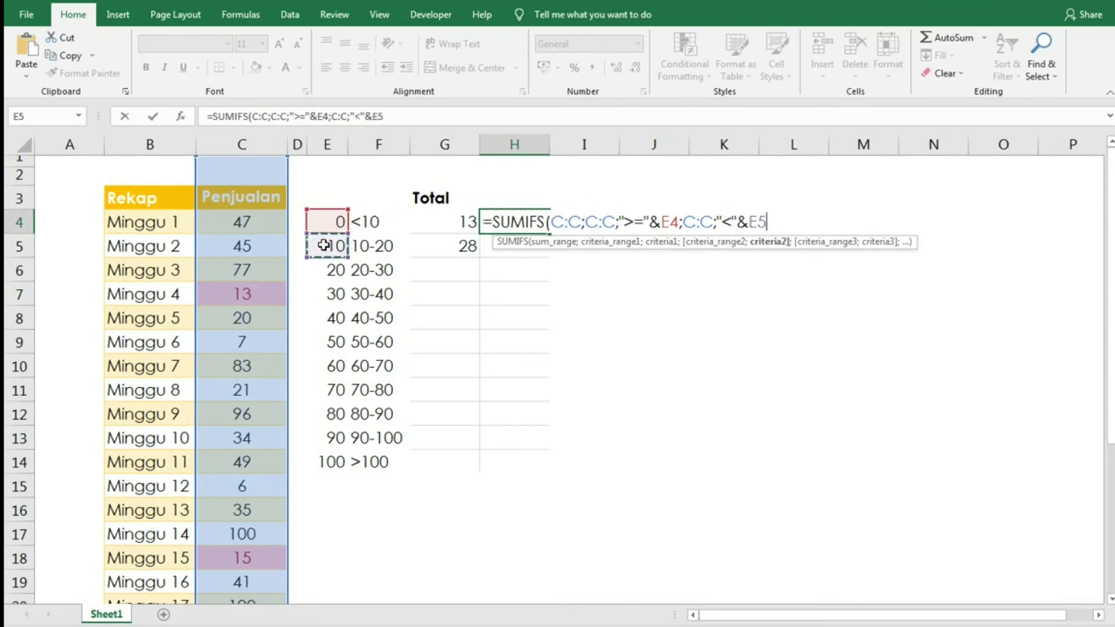
pyautogui.write(')')
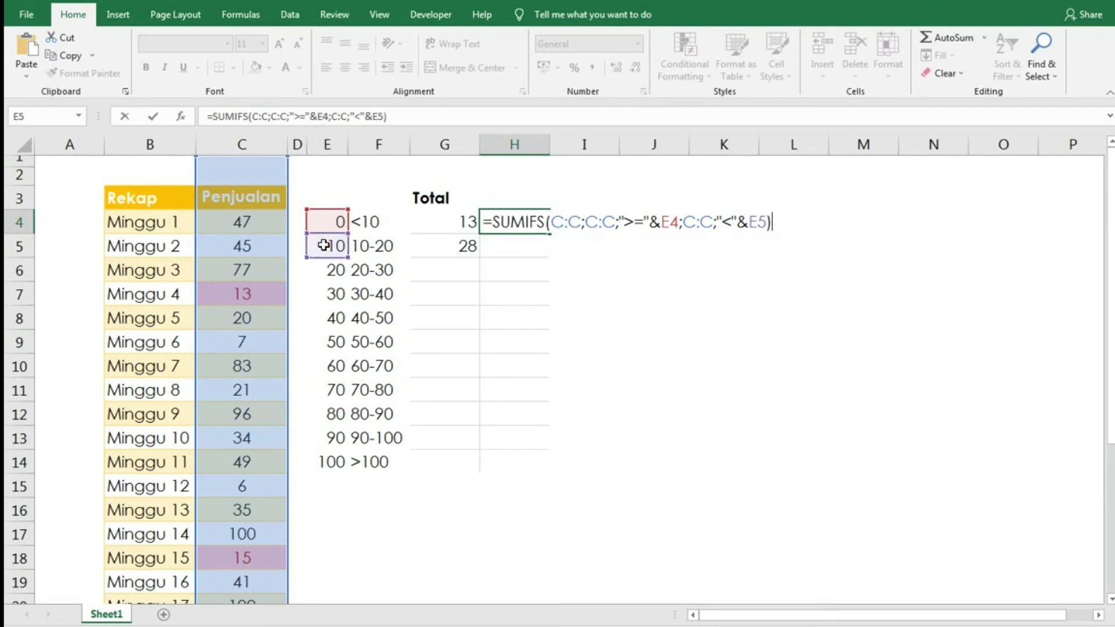
pyautogui.press('Return')
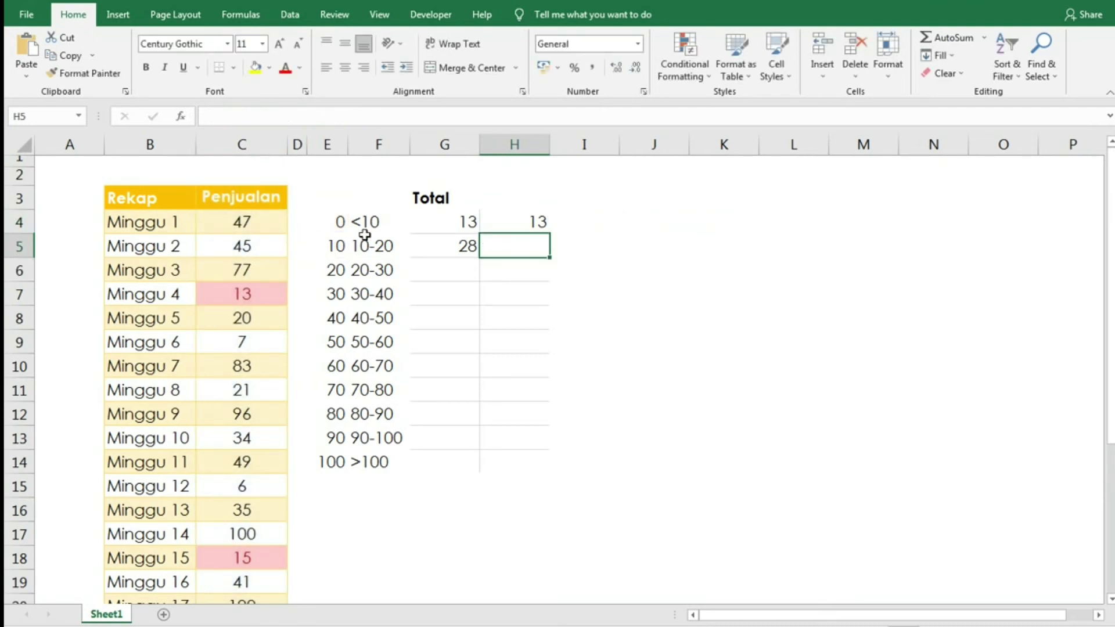
# Step: Fill the SUMIFS formula from H4 down through H14
pyautogui.click(543, 228)
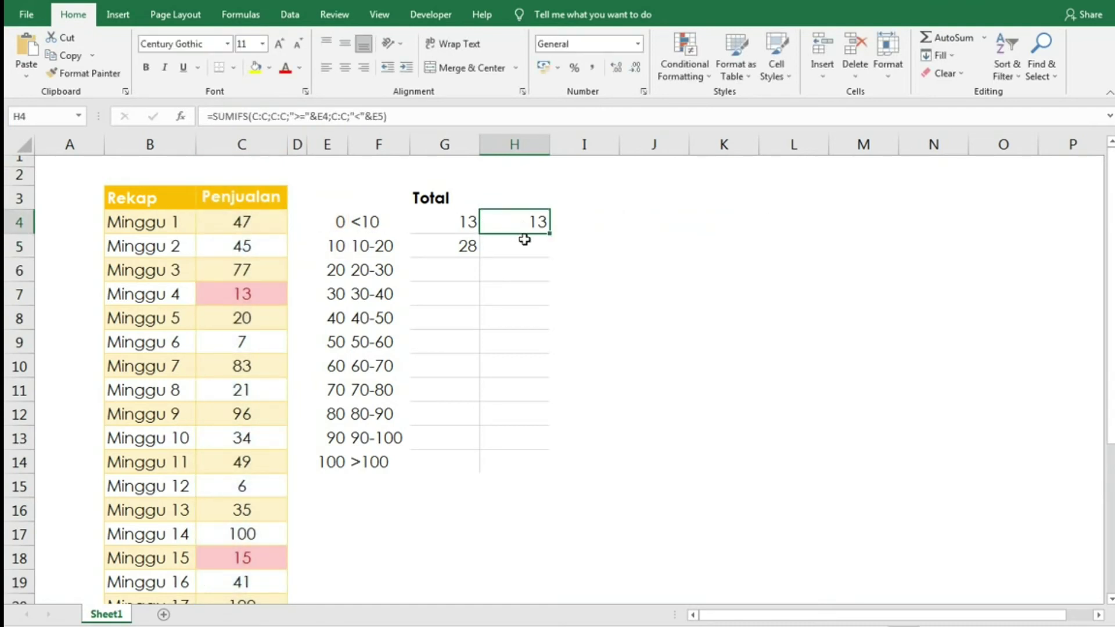
pyautogui.moveTo(550, 233); pyautogui.dragTo(546, 458)
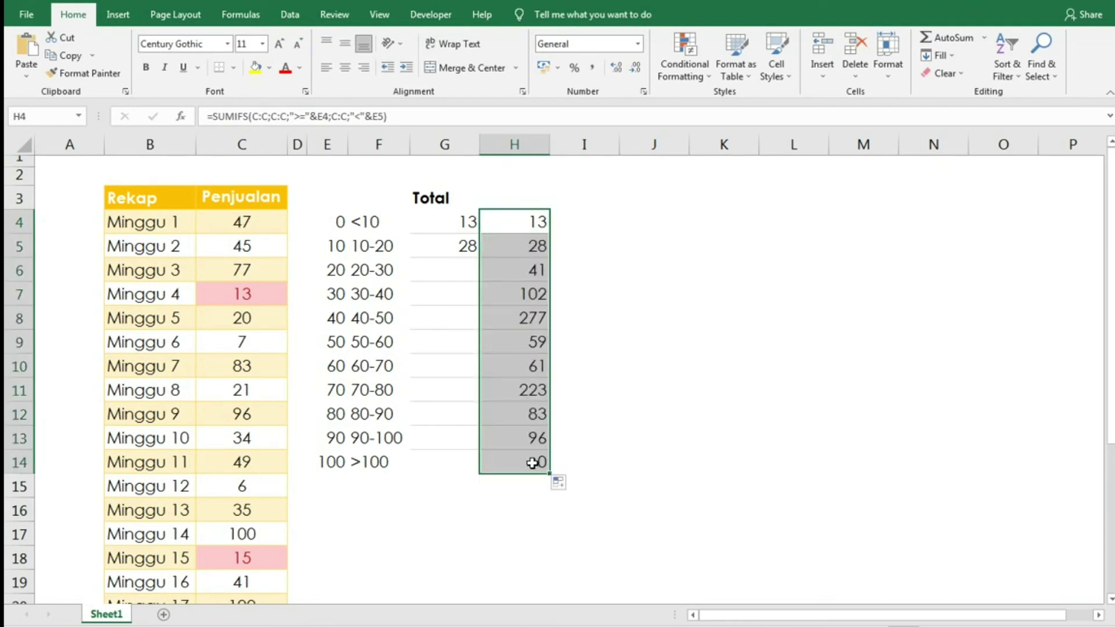
pyautogui.click(531, 463)
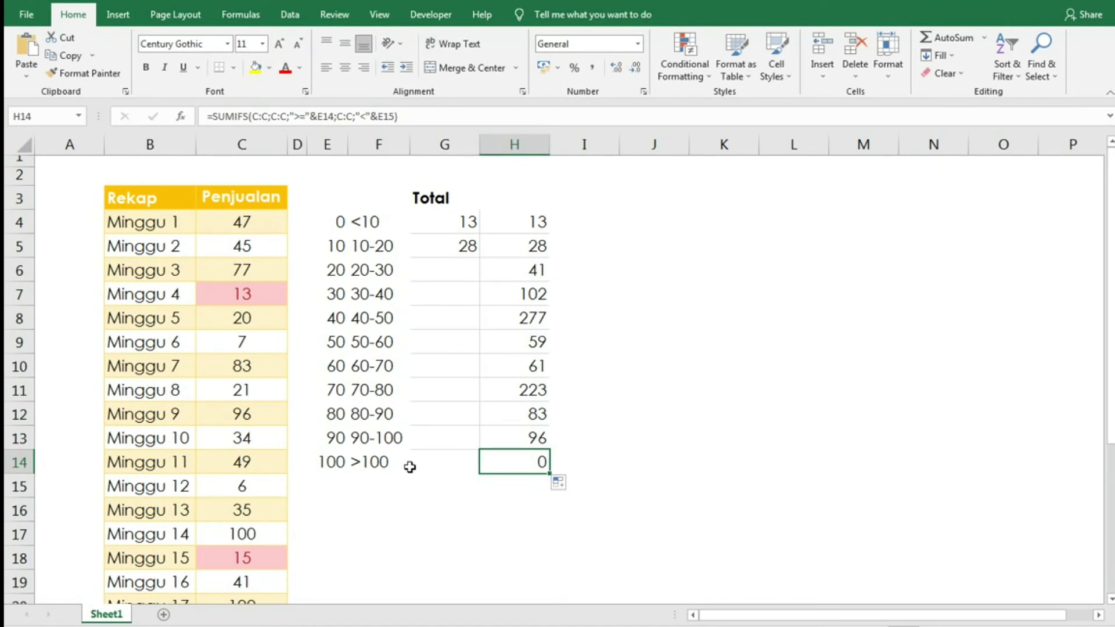
# Step: Inspect the cell references used by the SUMIFS formula in H14 for the >100 range
pyautogui.click(445, 460)
pyautogui.click(530, 460)
pyautogui.click(375, 463)
pyautogui.click(508, 466)
pyautogui.doubleClick(505, 463)
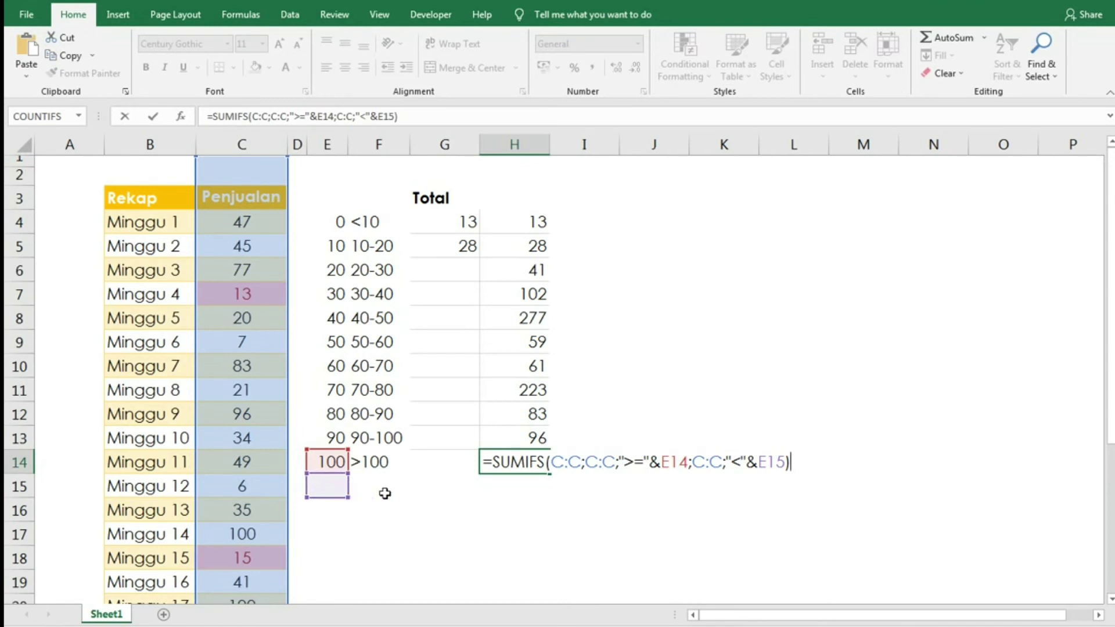
pyautogui.hotkey('ctrl', 'Return')
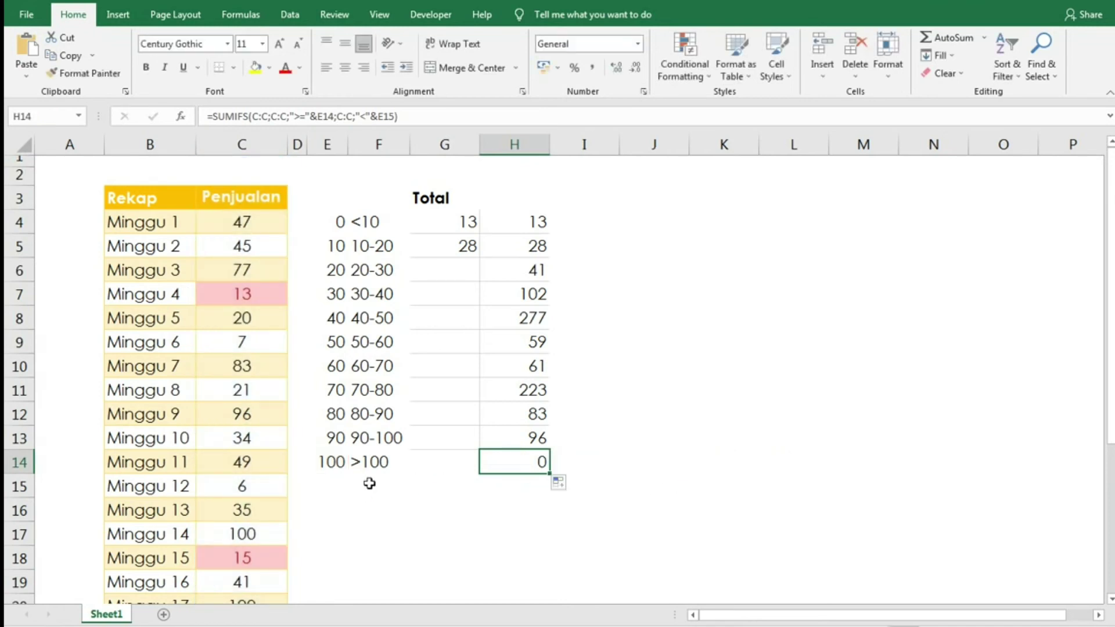
# Step: Enter 200 in E15 as the upper limit for the >100 range
pyautogui.click(326, 485)
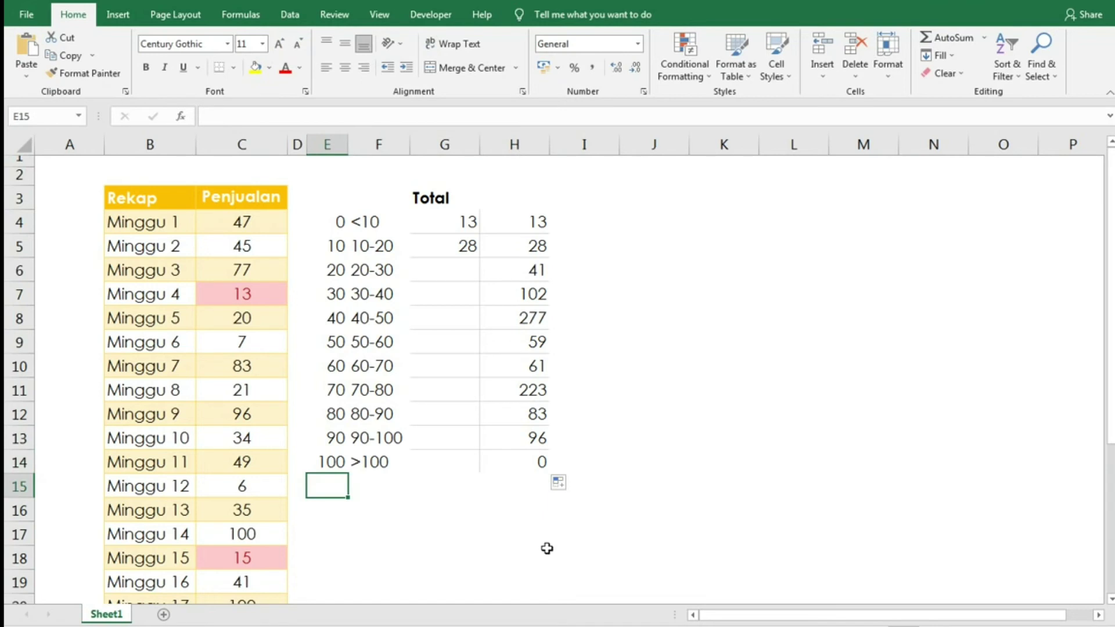
pyautogui.write('200')
pyautogui.press('Return')
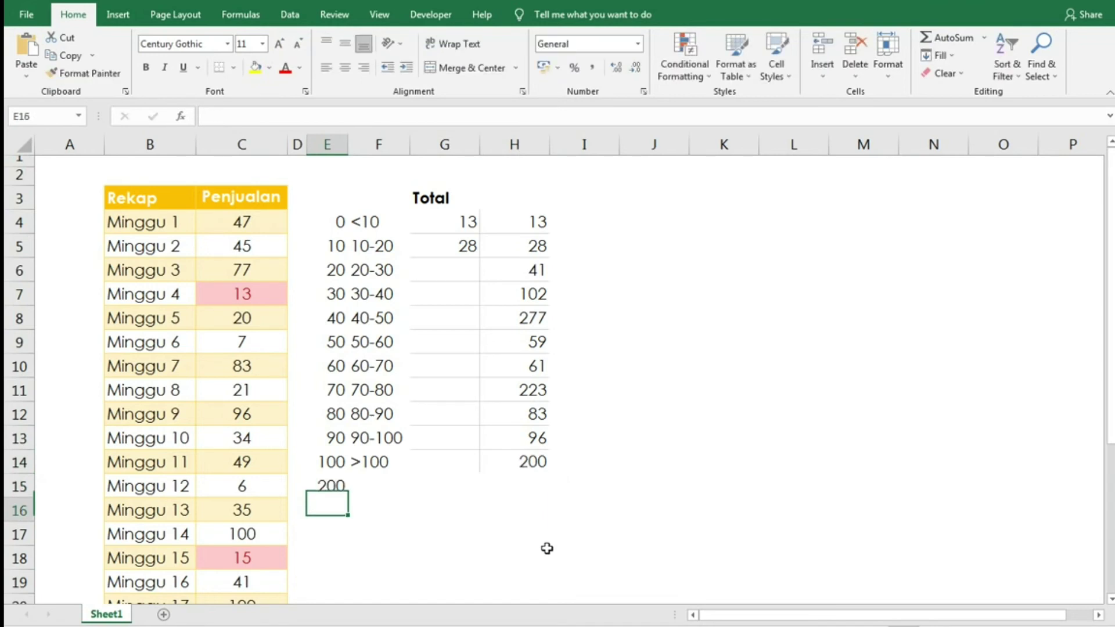
pyautogui.click(536, 464)
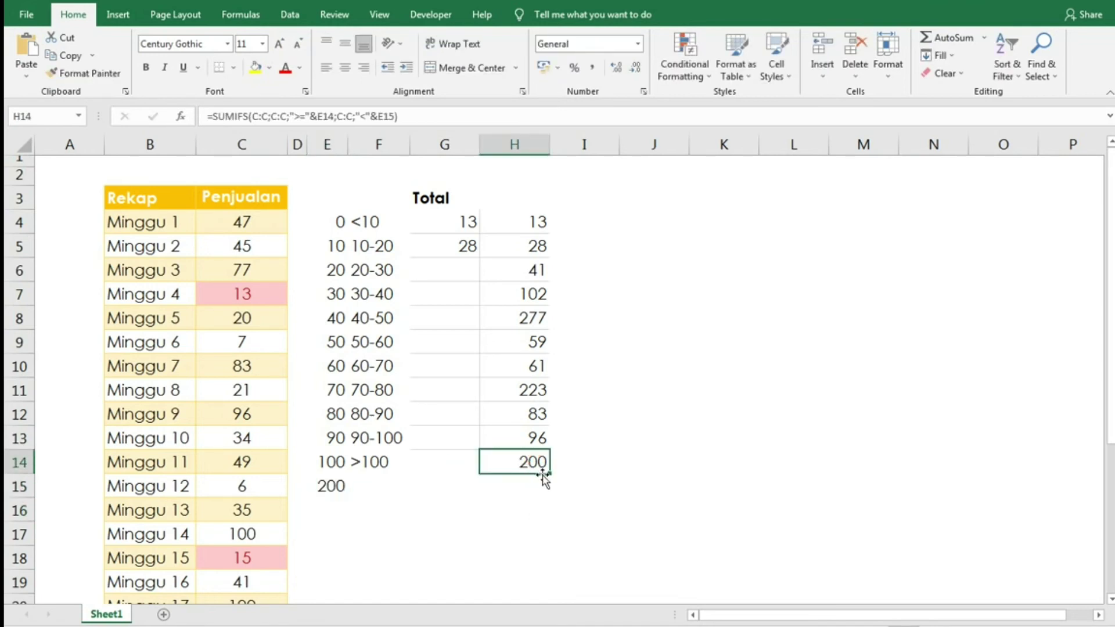
# Step: Clear the conditional formatting rules from all Penjualan values in column C
pyautogui.click(259, 225)
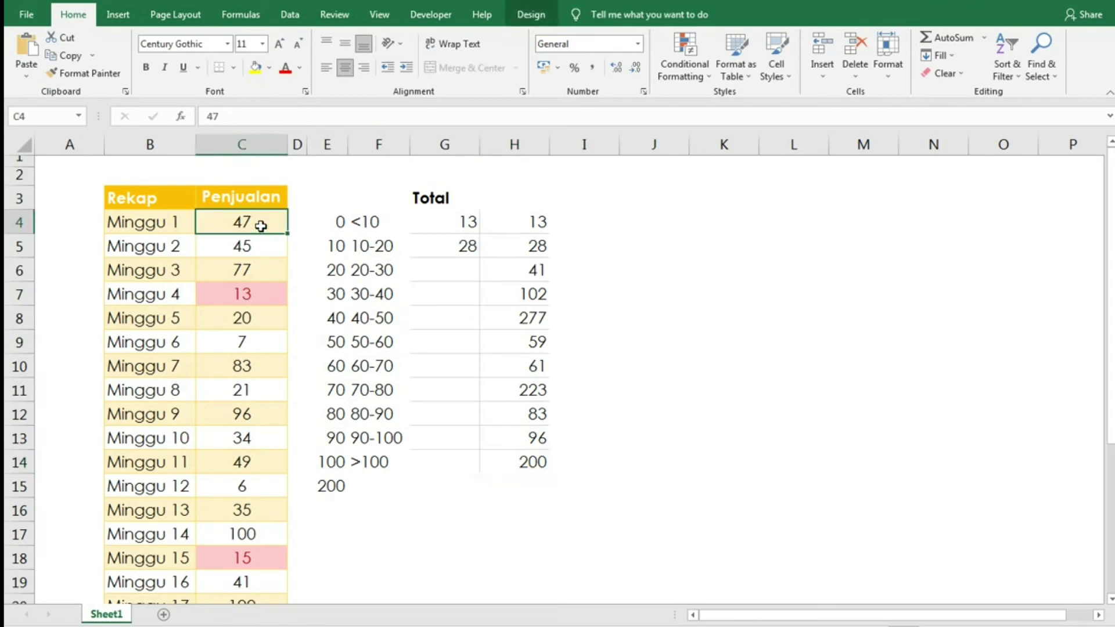
pyautogui.hotkey('ctrl', 'shift', 'Down')
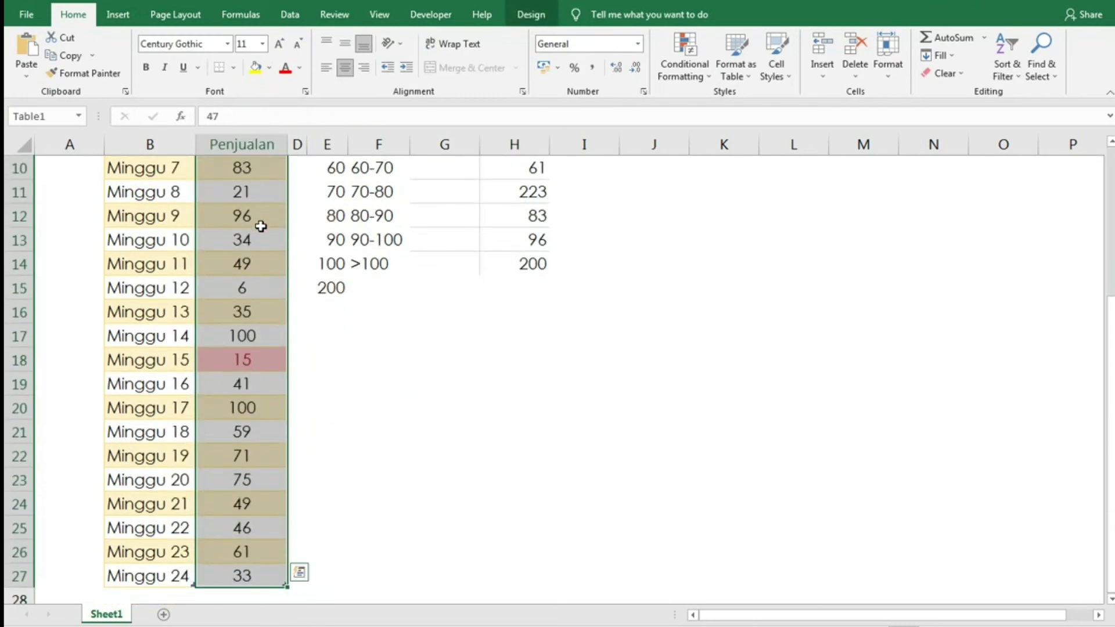
pyautogui.scroll(3, 273, 244)
pyautogui.scroll(1, 285, 246)
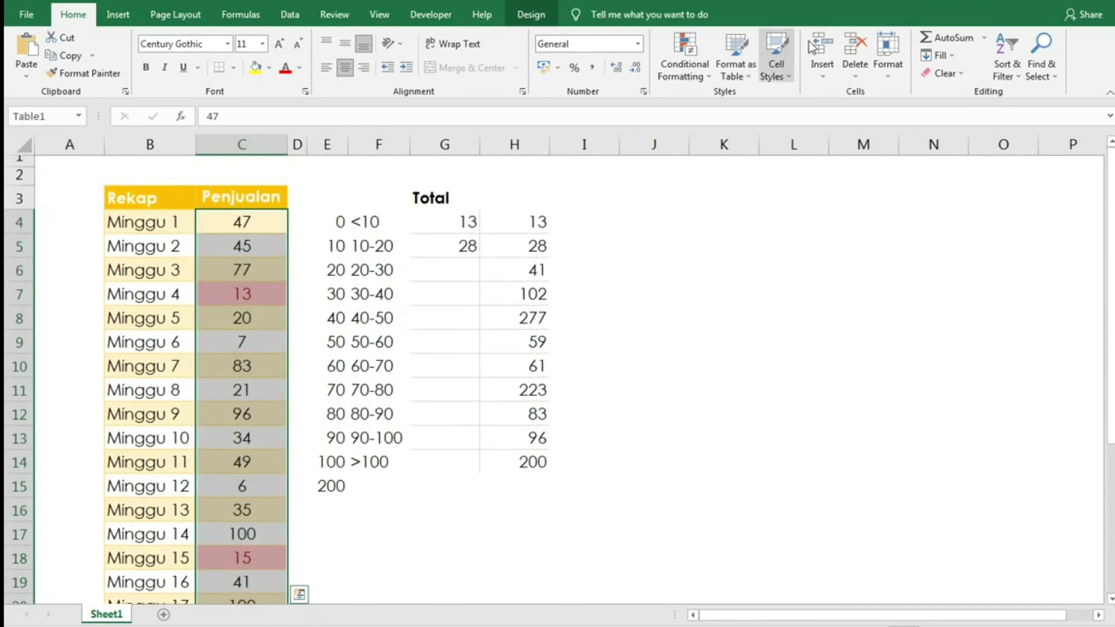
pyautogui.click(685, 73)
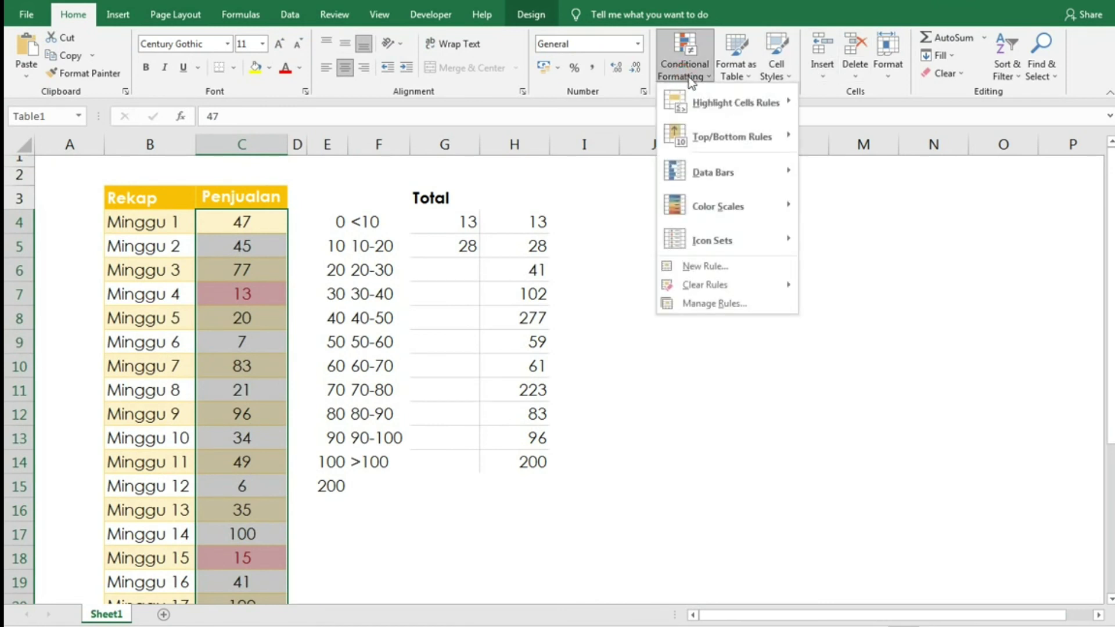
pyautogui.moveTo(719, 286)
pyautogui.click(851, 289)
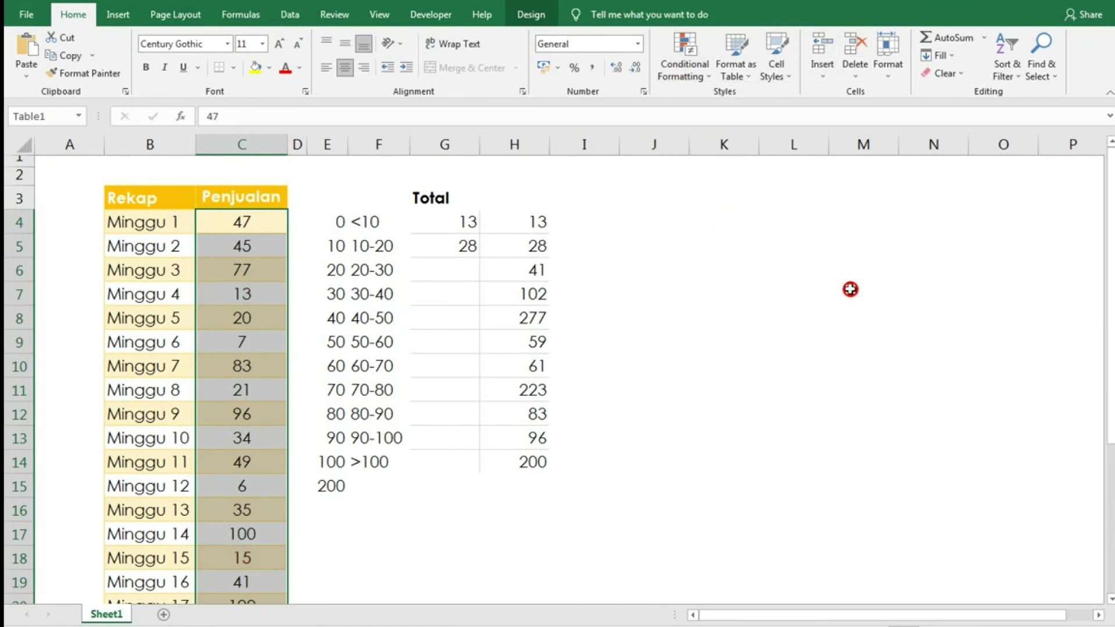
# Step: Highlight the Penjualan values between 100 and 200 with Light Red Fill with Dark Red Text
pyautogui.click(674, 75)
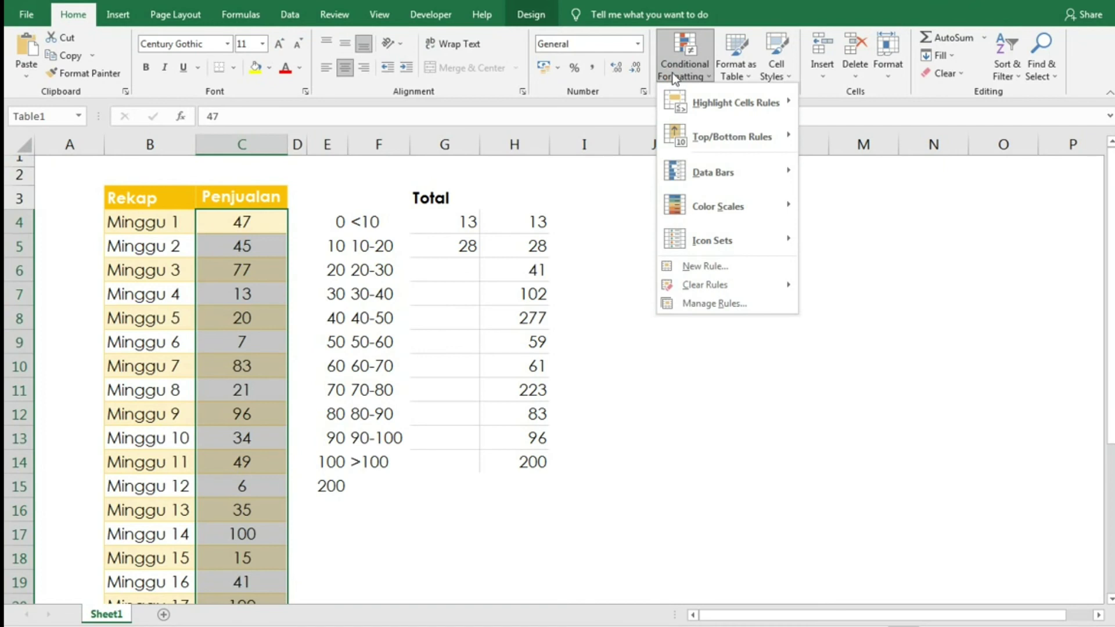
pyautogui.moveTo(713, 96)
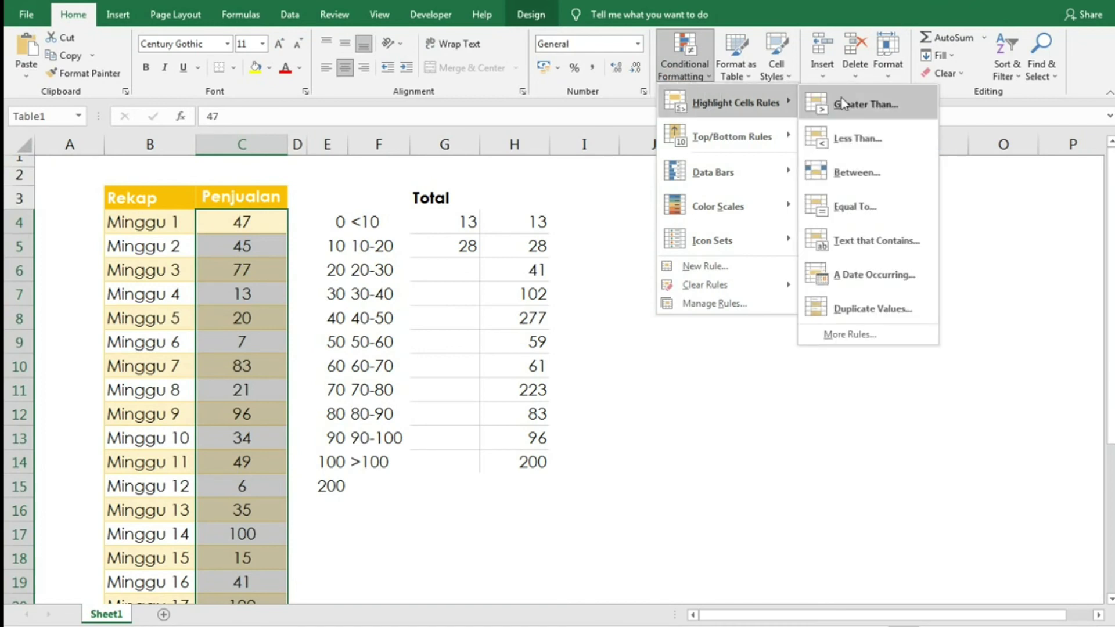
pyautogui.click(882, 180)
pyautogui.write('100')
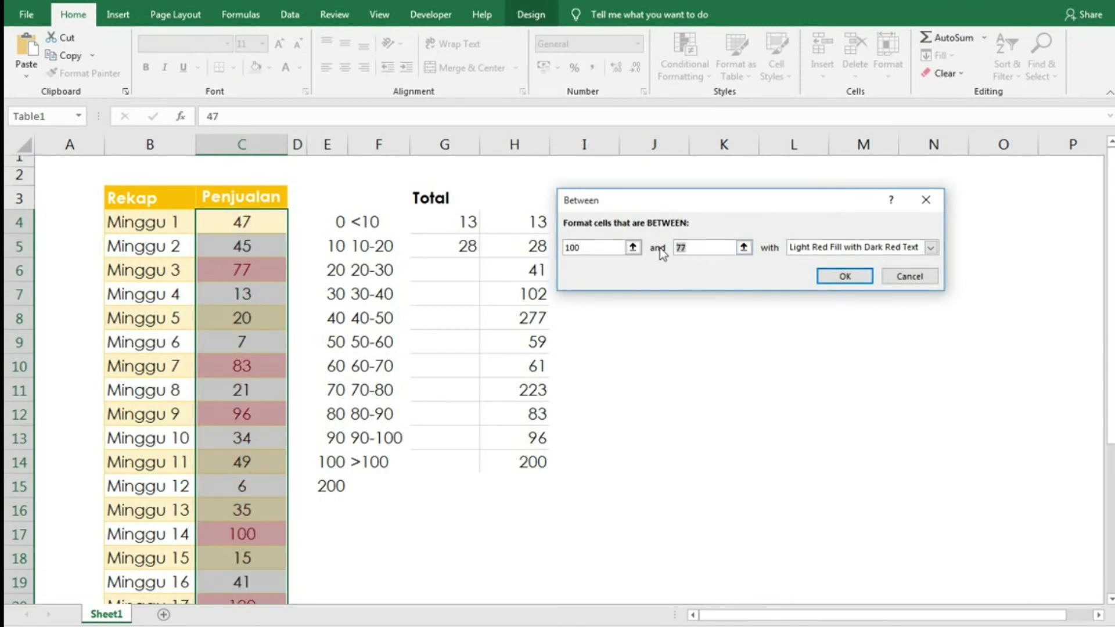
pyautogui.write('200')
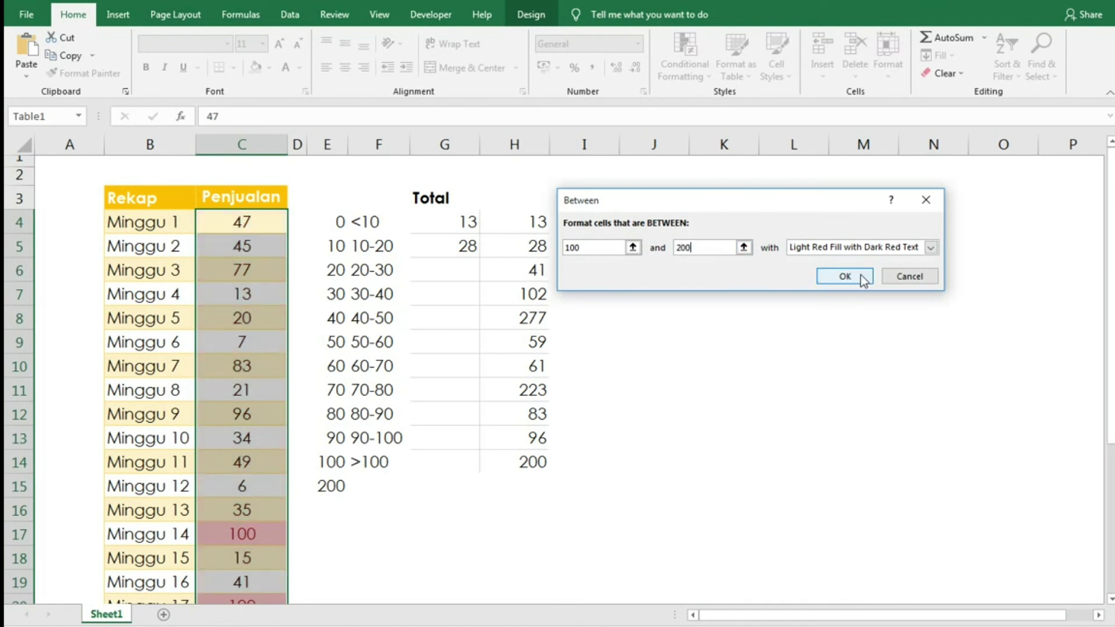
pyautogui.click(861, 275)
# Step: Check the highlighted Penjualan values against the >100 total in H14
pyautogui.scroll(-1, 345, 436)
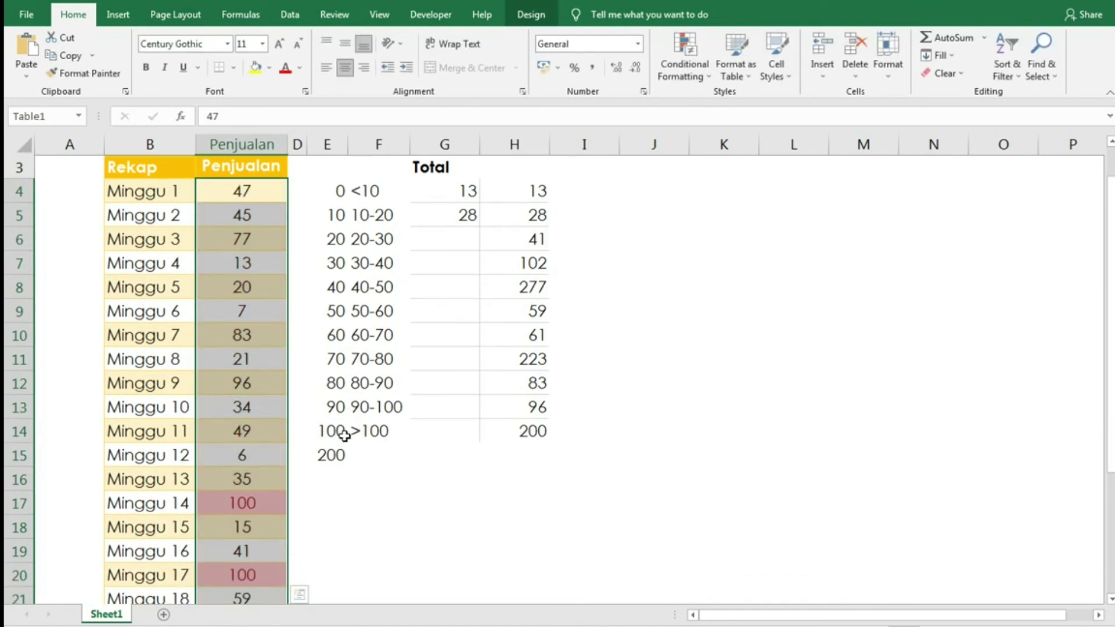
pyautogui.scroll(-3, 343, 437)
pyautogui.click(246, 331)
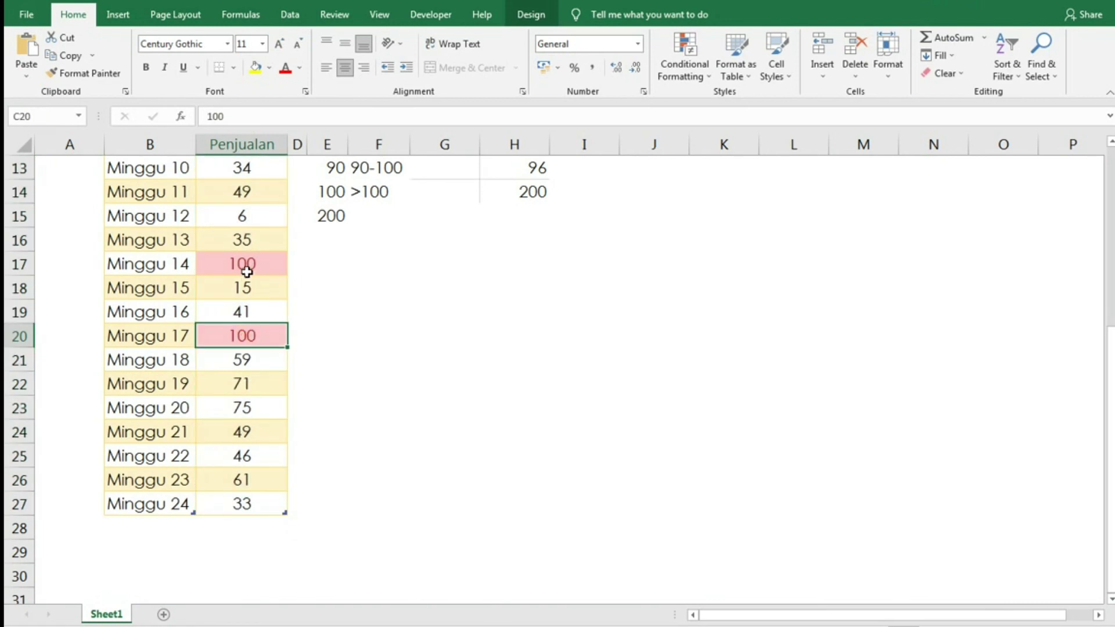
pyautogui.click(246, 272)
pyautogui.scroll(4, 540, 252)
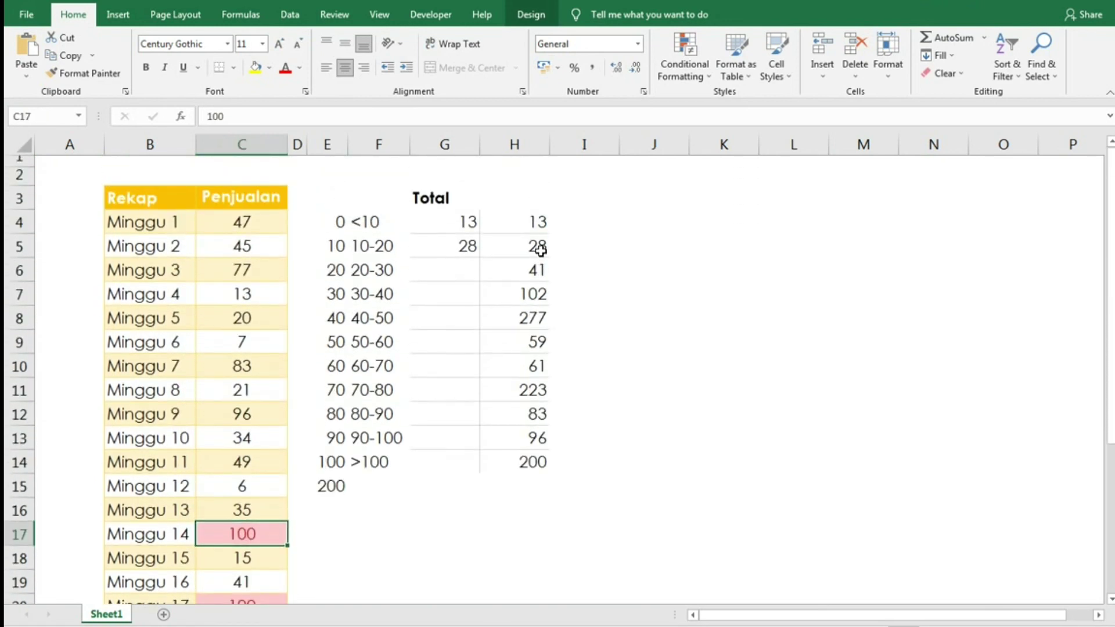
pyautogui.click(541, 463)
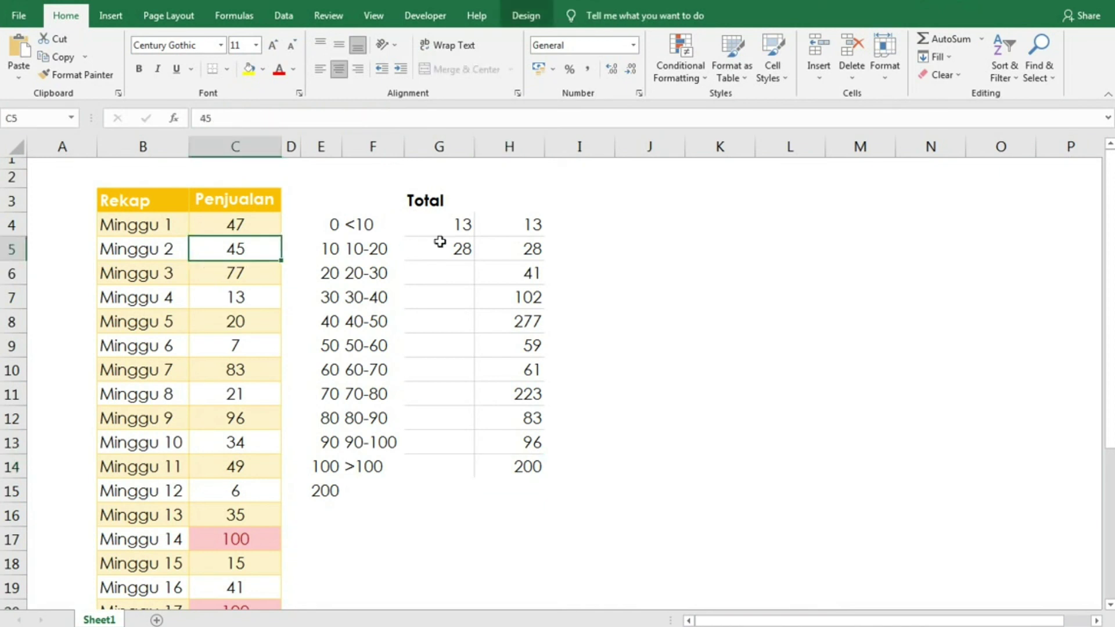
# Step: Copy the full text of the SUMIFS formula in G5
pyautogui.click(532, 223)
pyautogui.click(506, 267)
pyautogui.click(449, 272)
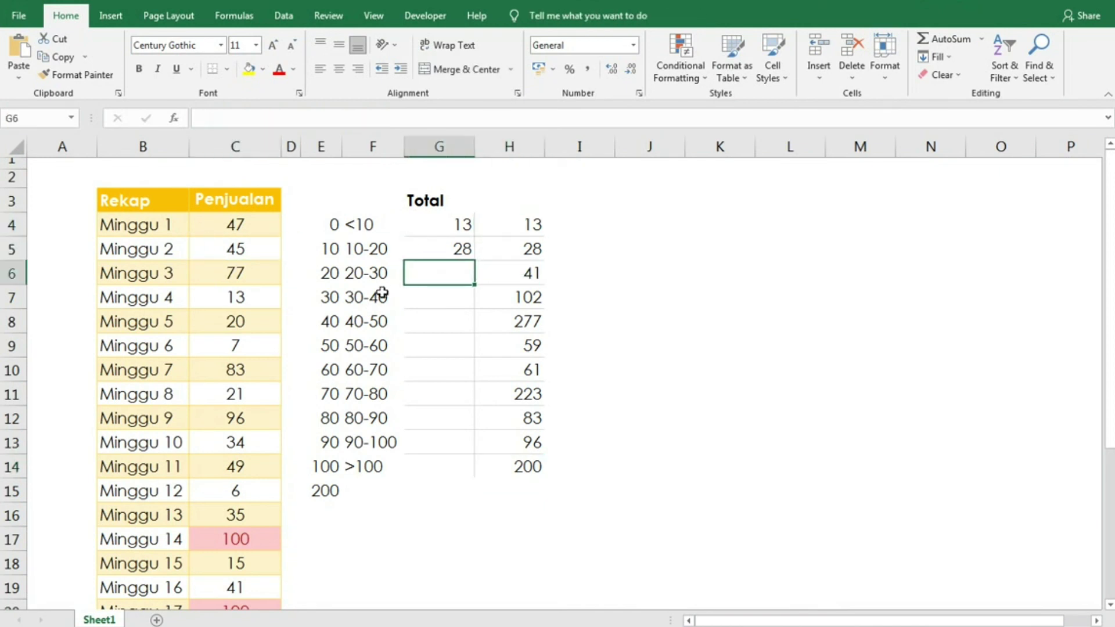
pyautogui.click(433, 255)
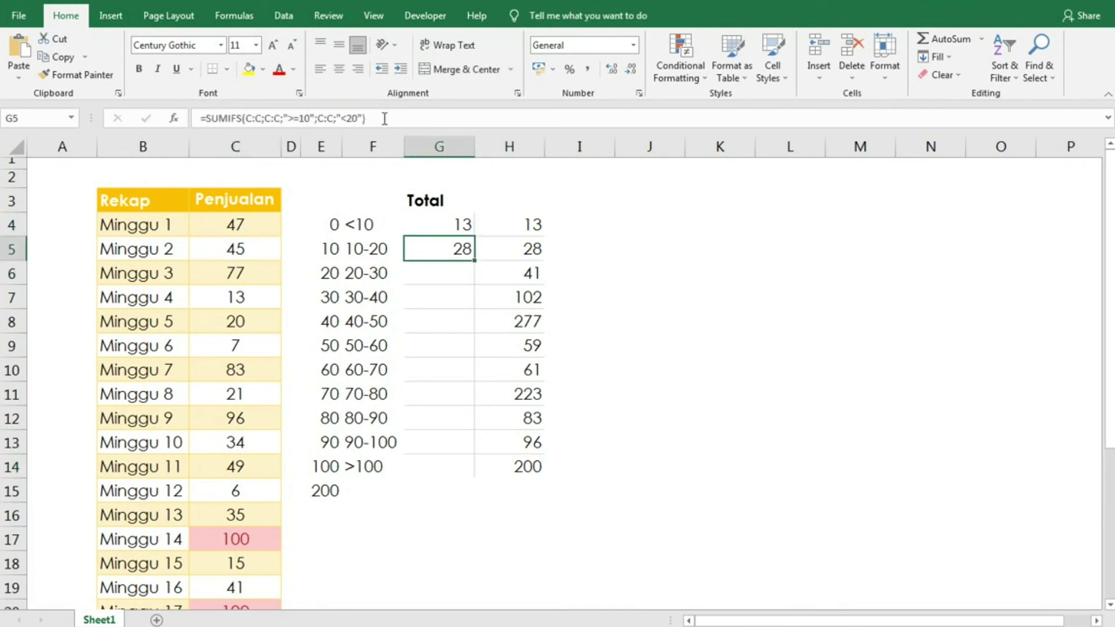
pyautogui.moveTo(385, 118); pyautogui.dragTo(199, 119)
pyautogui.hotkey('ctrl', 'c')
pyautogui.press('Return')
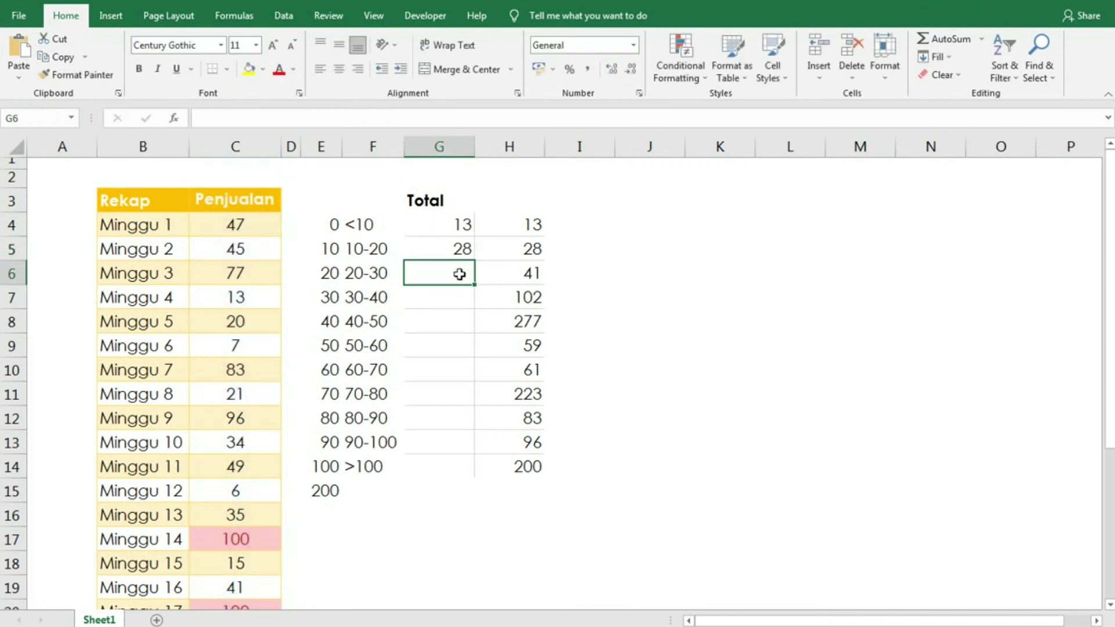
# Step: Paste the copied formula into G6 and change its criteria to >=20 and <30
pyautogui.doubleClick(458, 275)
pyautogui.hotkey('ctrl', 'v')
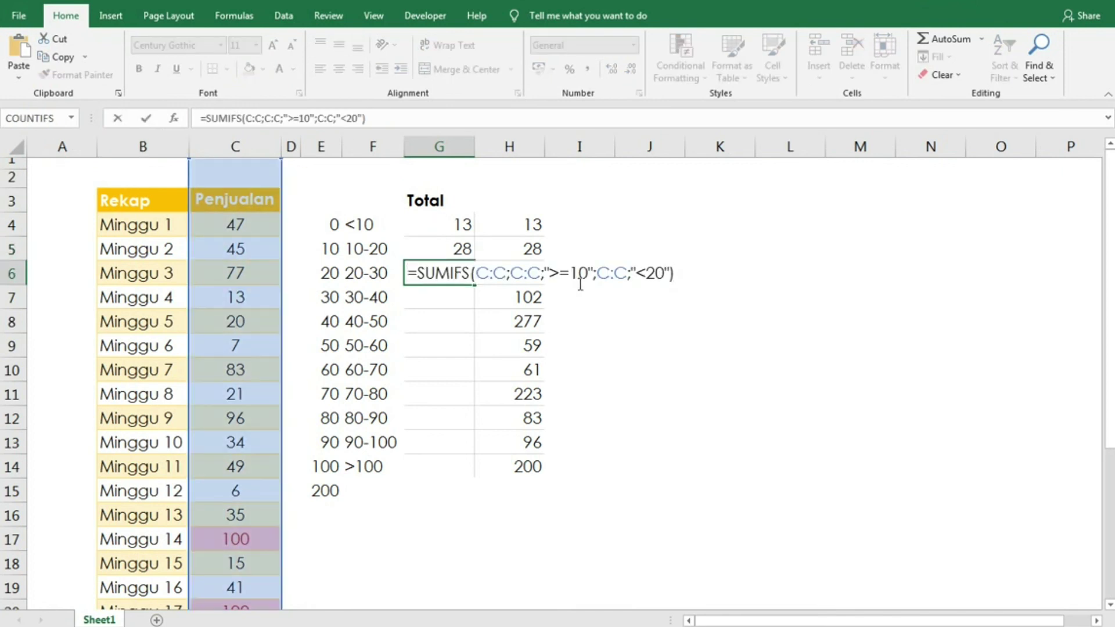
pyautogui.moveTo(571, 273); pyautogui.dragTo(589, 274)
pyautogui.write('20')
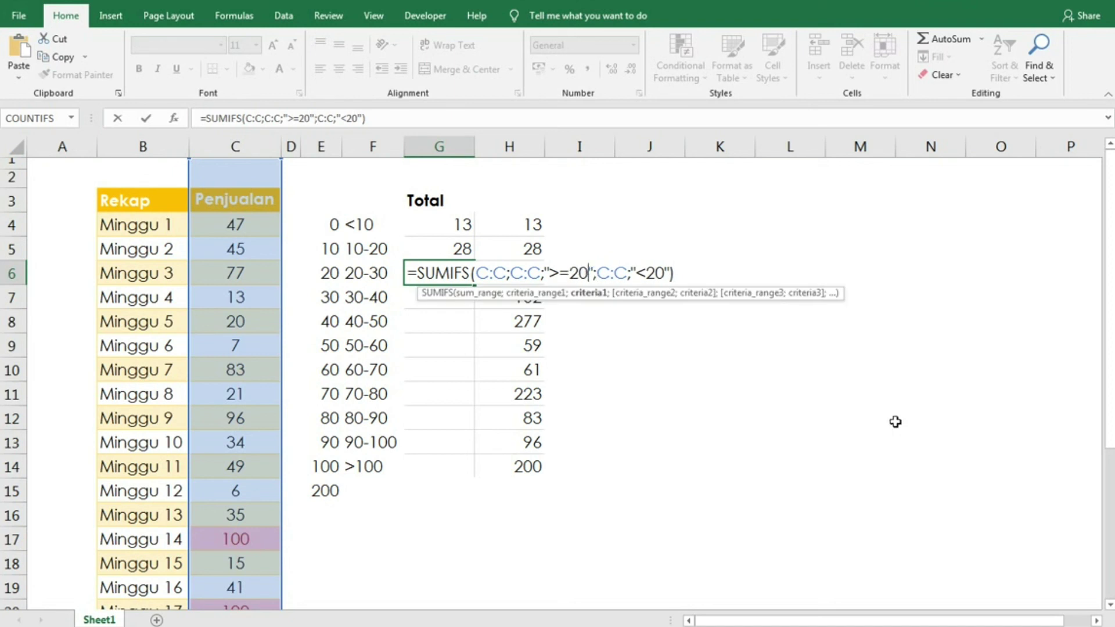
pyautogui.doubleClick(658, 273)
pyautogui.write('30')
pyautogui.press('Return')
# Step: Paste the copied SUMIFS formula into G7 and change its criteria to >=30 and <40
pyautogui.doubleClick(455, 294)
pyautogui.hotkey('ctrl', 'v')
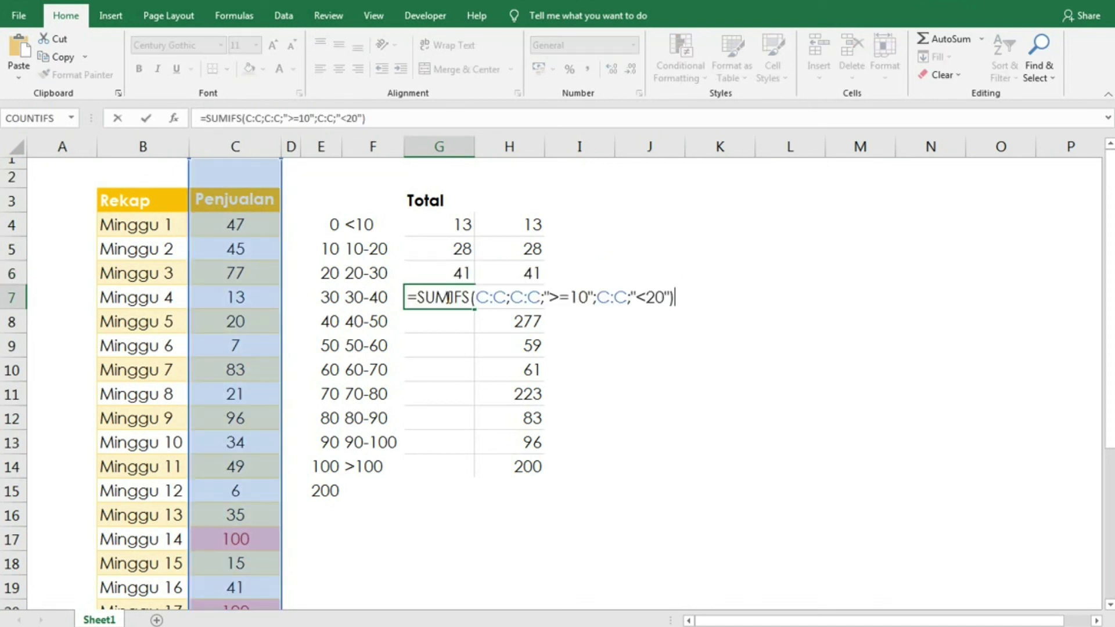
pyautogui.doubleClick(581, 297)
pyautogui.press('BackSpace')
pyautogui.write('30')
pyautogui.doubleClick(657, 297)
pyautogui.write('40')
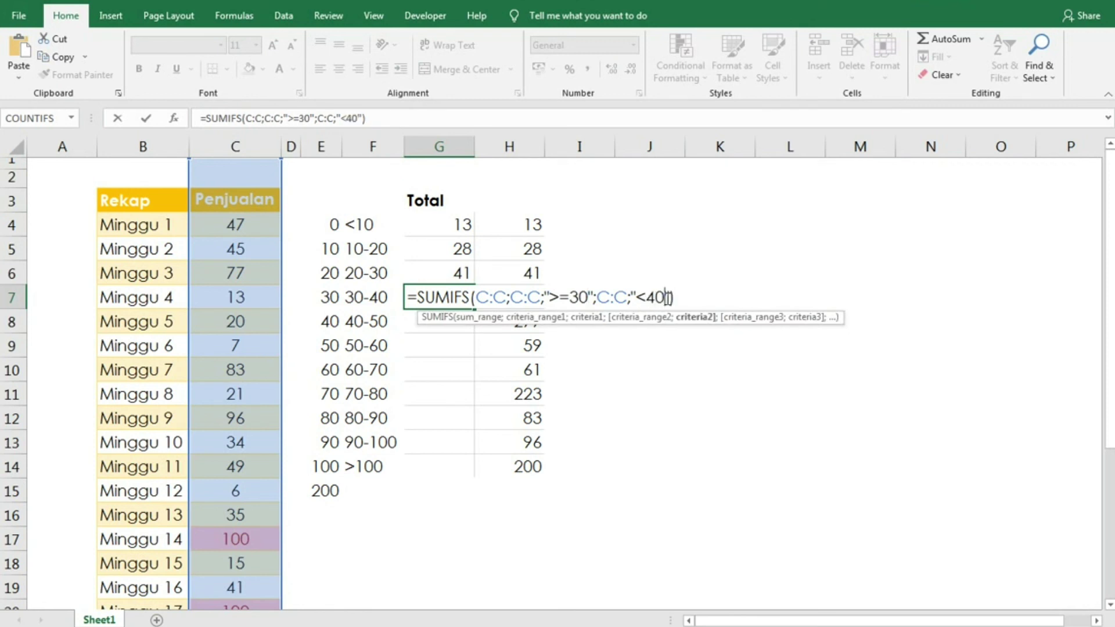
pyautogui.press('Return')
# Step: Paste the copied SUMIFS formula into G8 and change its criteria to >=40 and <50
pyautogui.doubleClick(439, 322)
pyautogui.hotkey('ctrl', 'v')
pyautogui.doubleClick(582, 321)
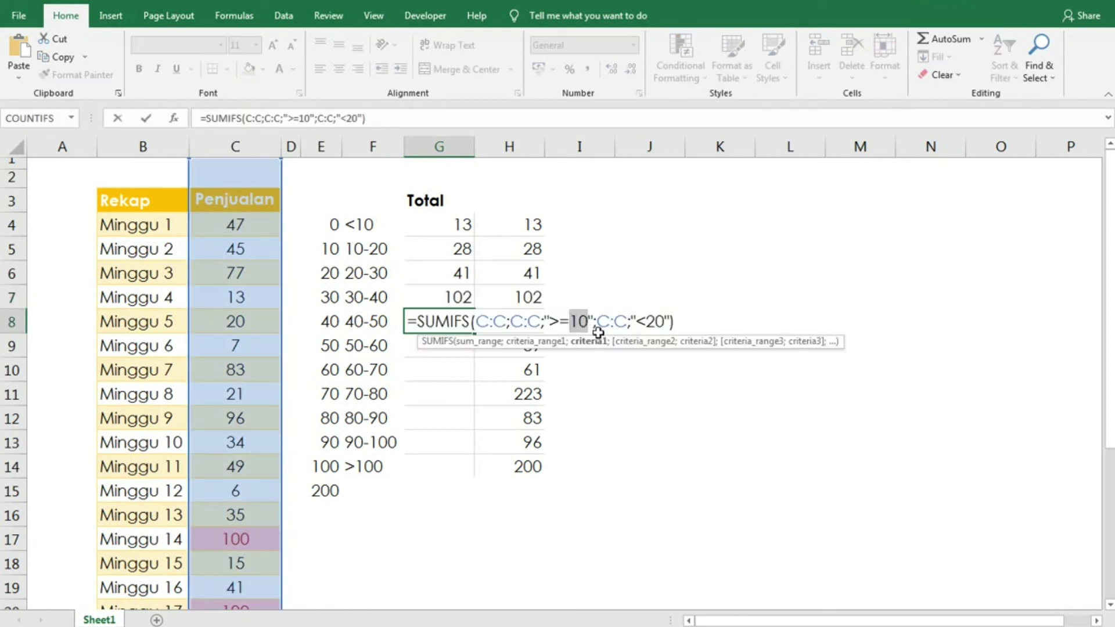
pyautogui.write('40')
pyautogui.doubleClick(653, 321)
pyautogui.write('50')
pyautogui.press('Return')
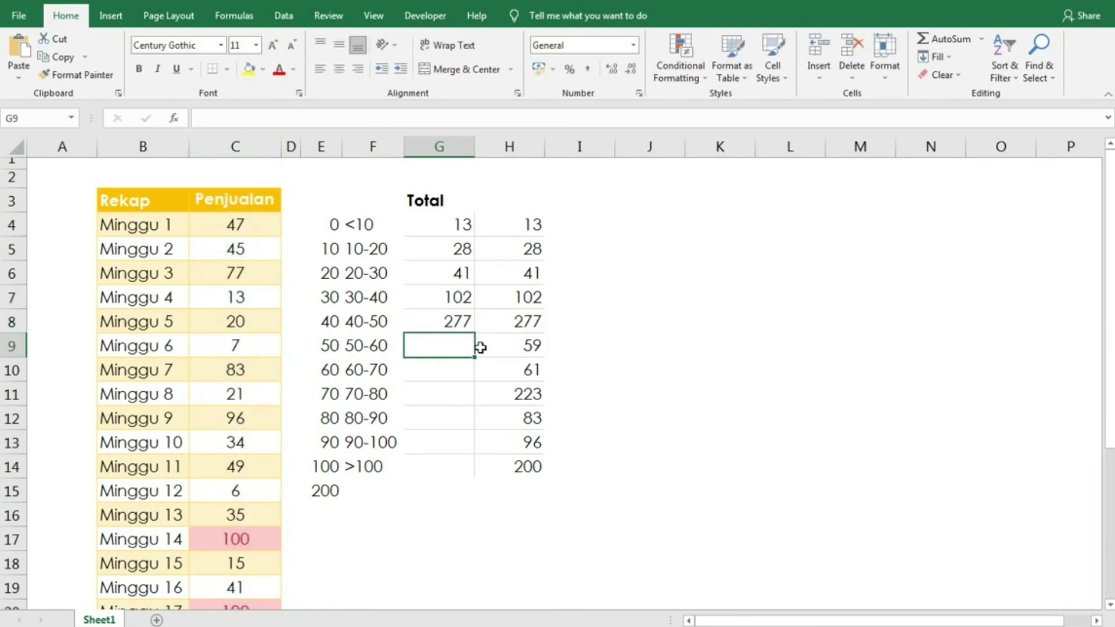
# Step: Copy the full text of the SUMIFS formula in G5 for reuse in the empty total cells below it
pyautogui.click(528, 225)
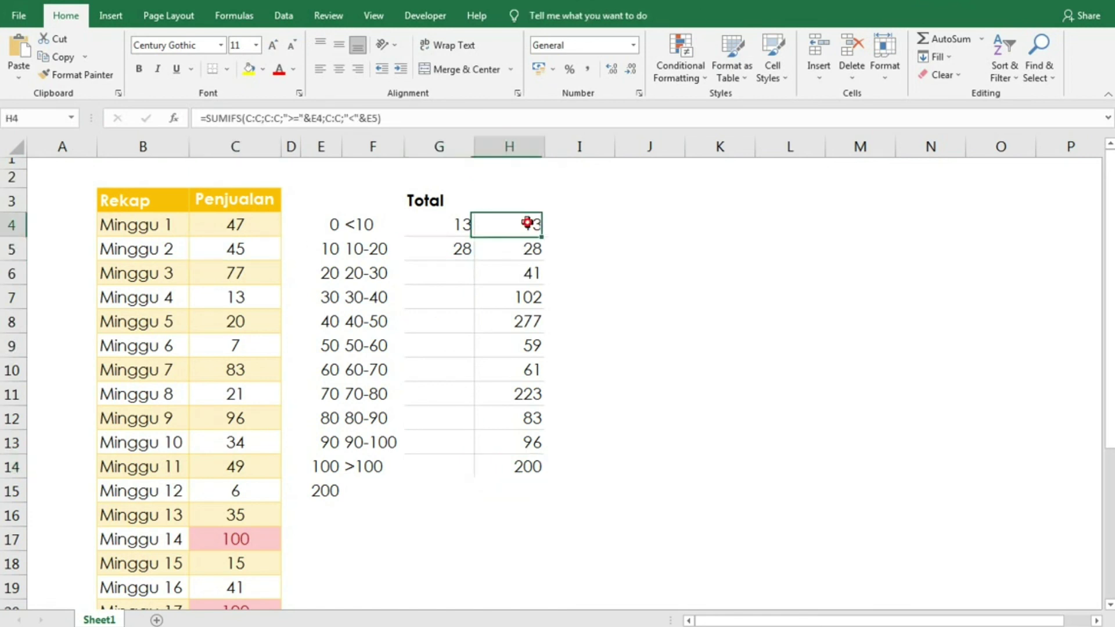
pyautogui.click(511, 274)
pyautogui.click(408, 280)
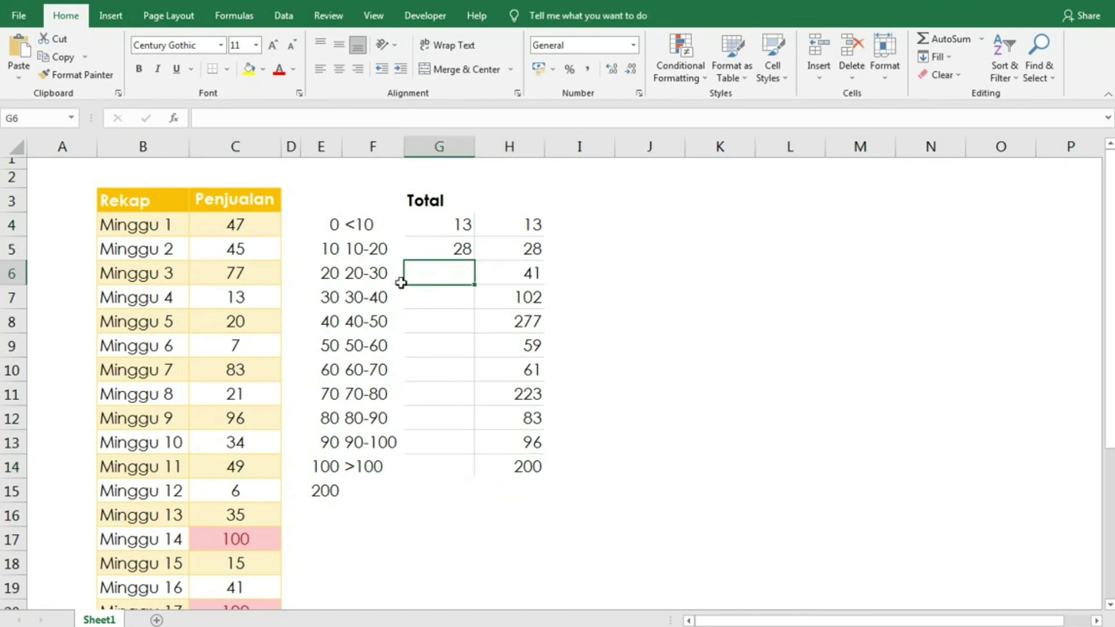
pyautogui.click(433, 254)
pyautogui.moveTo(384, 119); pyautogui.dragTo(200, 119)
pyautogui.hotkey('ctrl', 'c')
pyautogui.press('Return')
# Step: Paste the copied SUMIFS formula into G6 and change its criteria to >=20 and <30
pyautogui.doubleClick(455, 275)
pyautogui.hotkey('ctrl', 'v')
pyautogui.doubleClick(572, 273)
pyautogui.write('20')
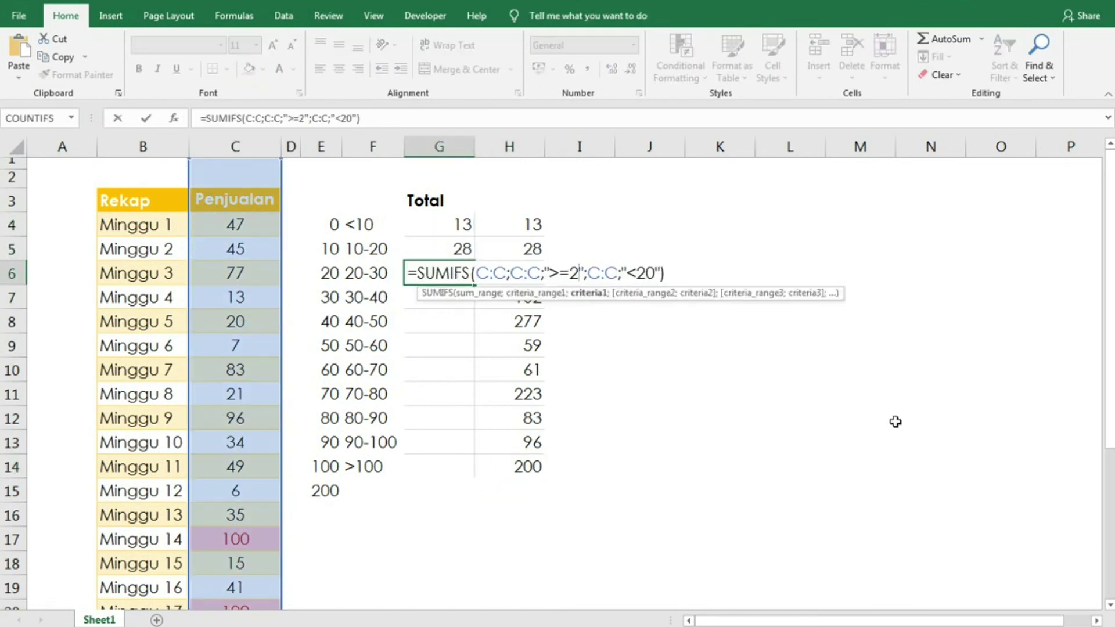
pyautogui.moveTo(646, 273); pyautogui.dragTo(662, 274)
pyautogui.write('30')
pyautogui.press('Return')
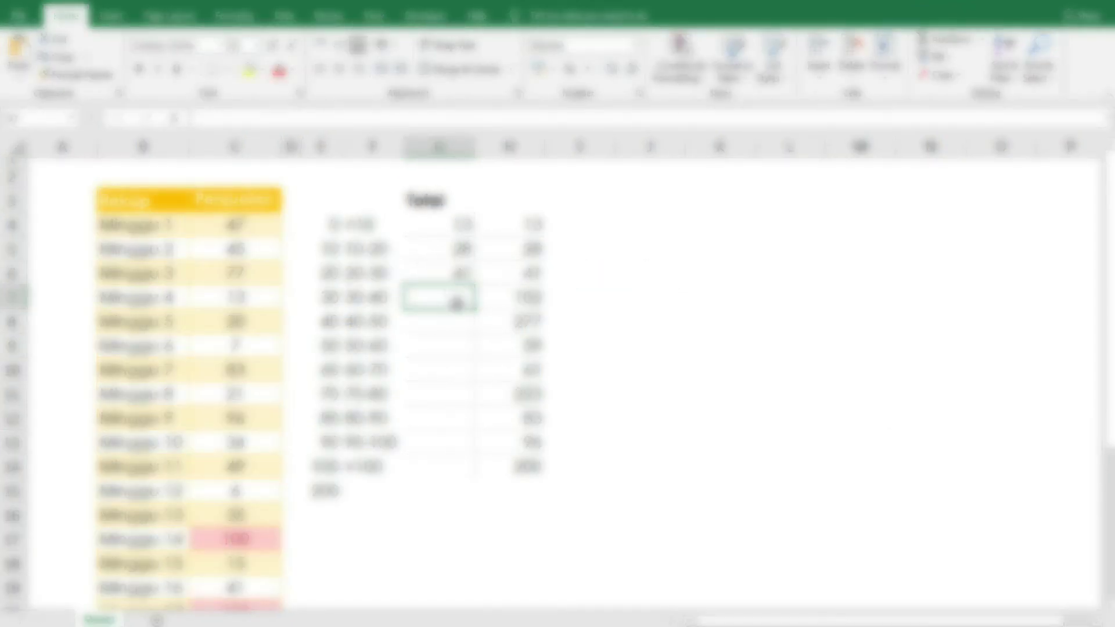
# Step: Paste the copied SUMIFS formula into G7 for the 30-40 range
pyautogui.click(447, 297)
pyautogui.doubleClick(447, 297)
pyautogui.hotkey('ctrl', 'v')
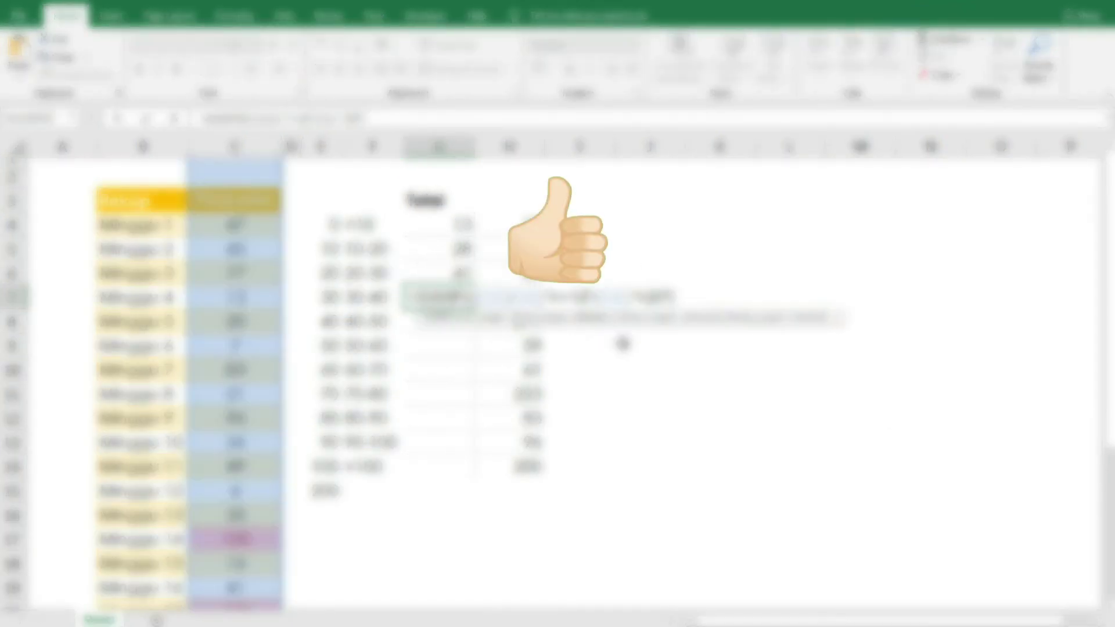